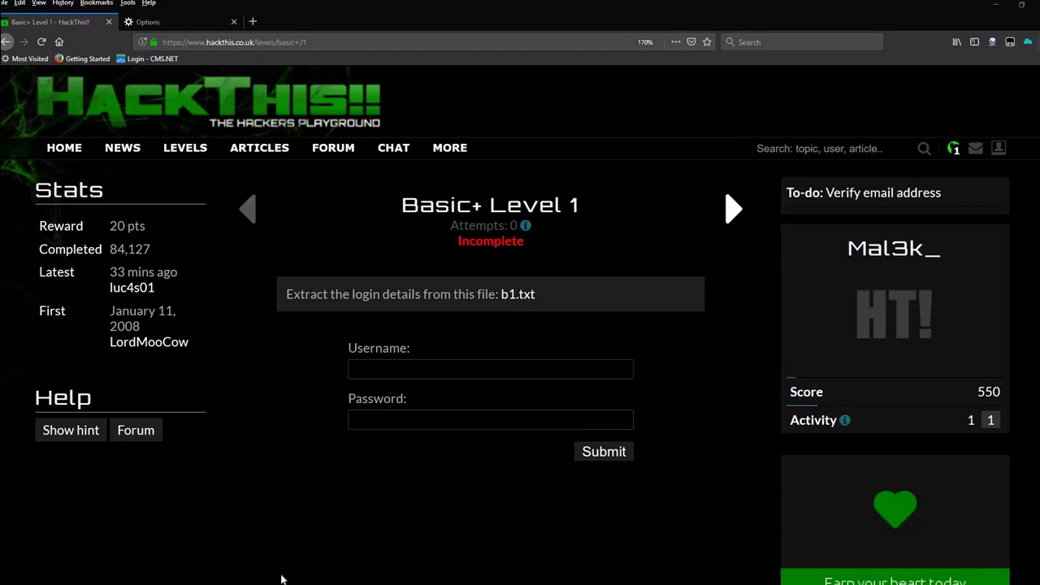
Step: Download the level's b1.txt file by saving it to disk
left_click(517, 296)
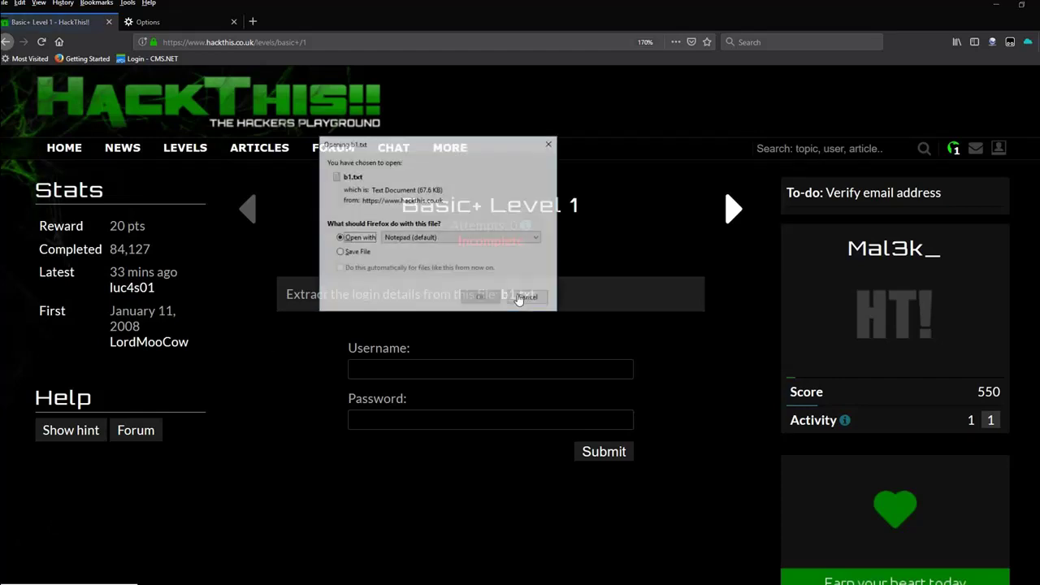
left_click(365, 254)
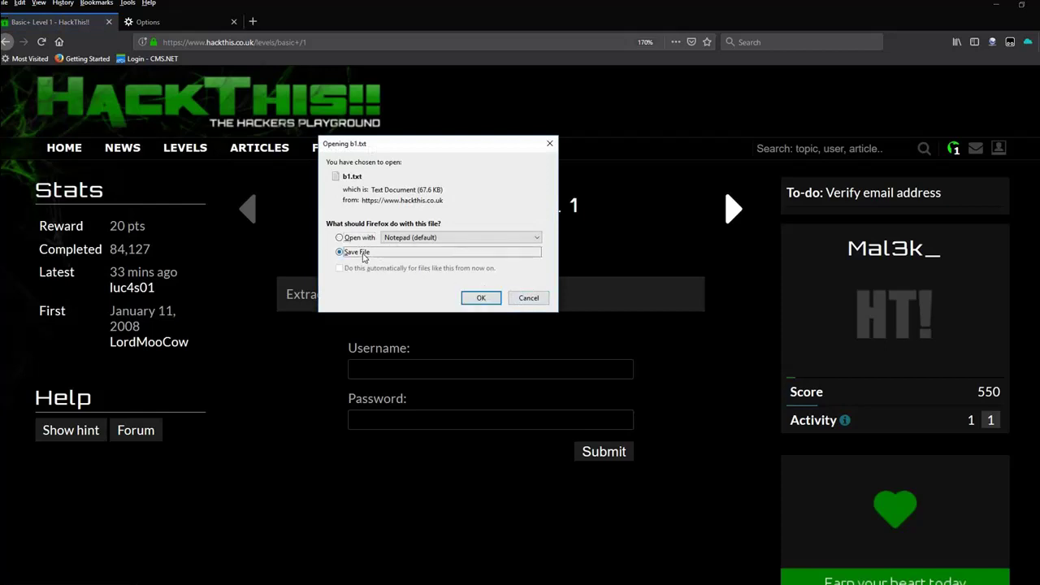
left_click(480, 298)
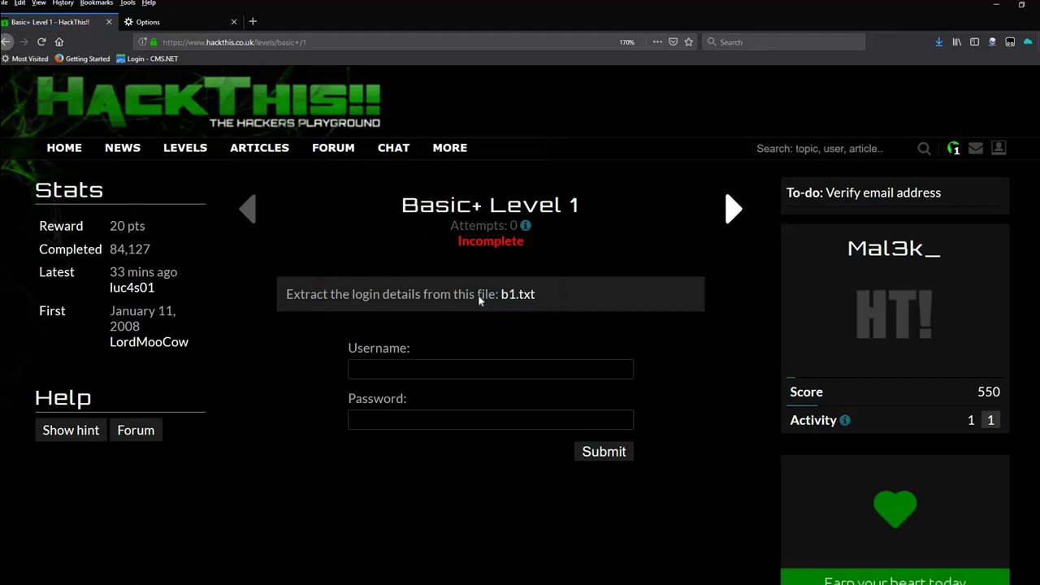
Step: Open the downloaded b1 text file from the Downloads folder
mouse_move(268, 582)
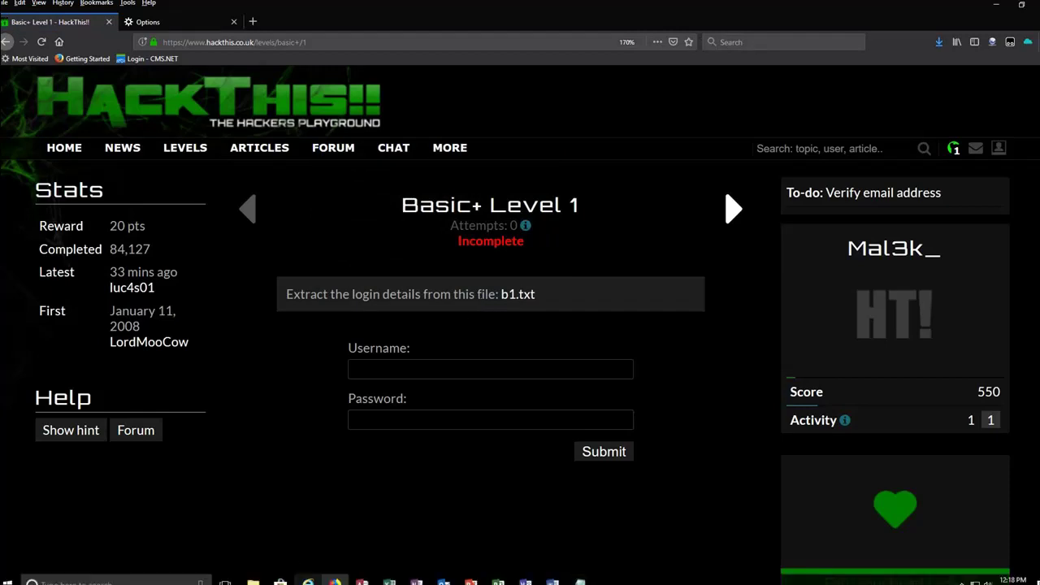
left_click(253, 582)
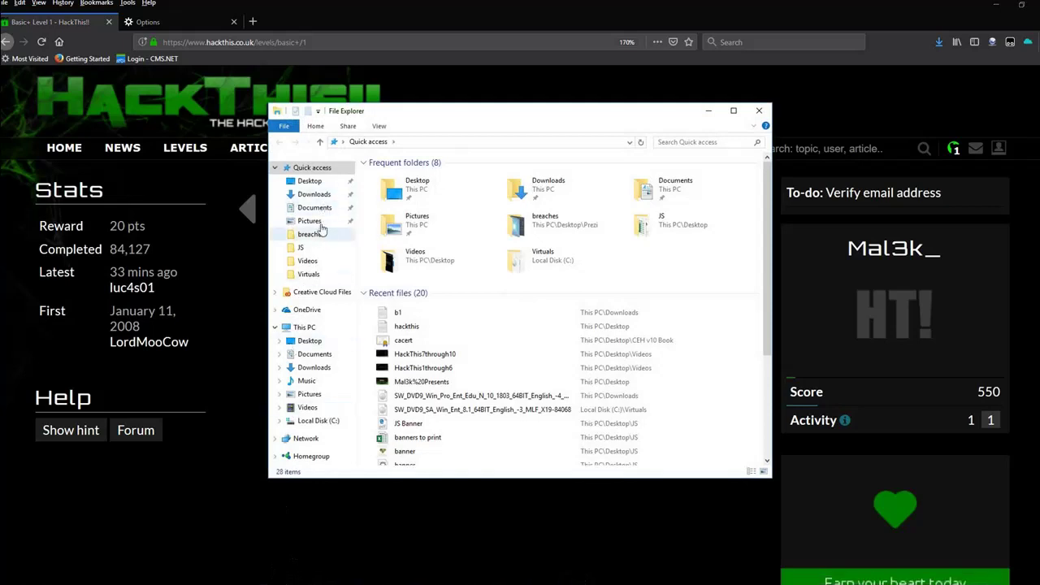
left_click(317, 195)
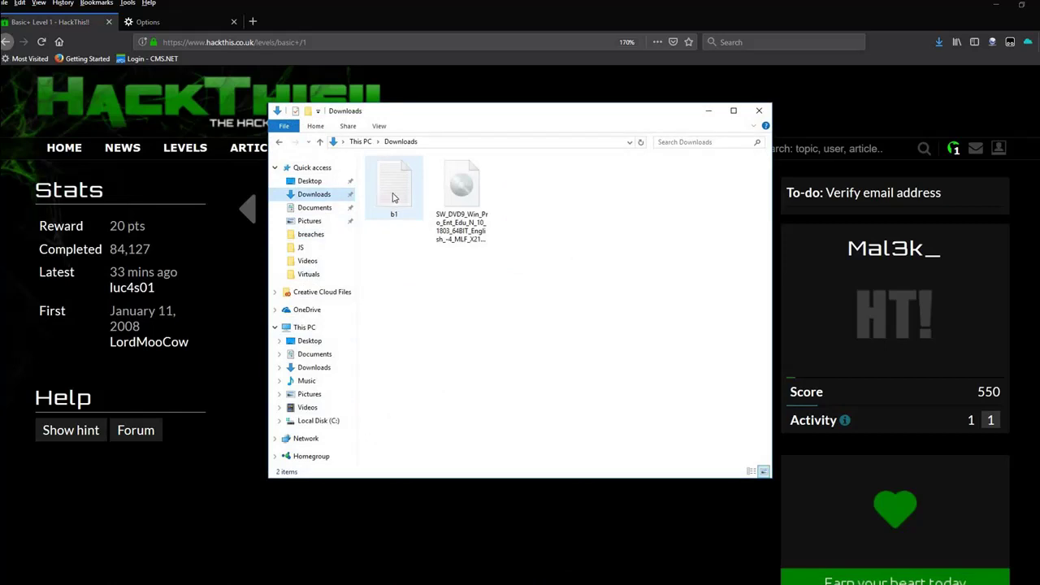
double_click(393, 198)
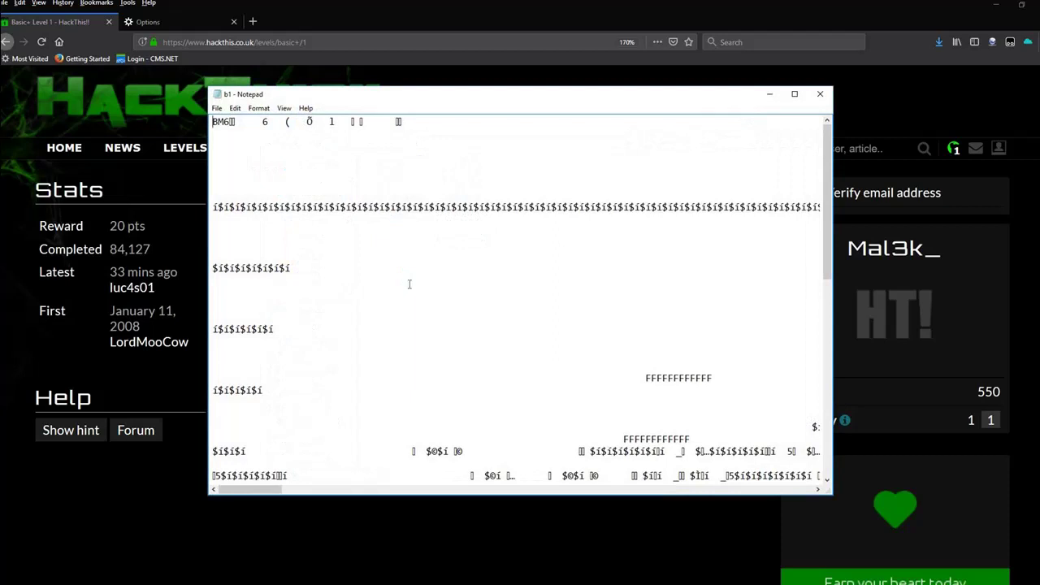
Step: Examine the raw text of b1 along its full length and width, and close the file
scroll(410, 284, "down", 5)
scroll(410, 284, "down", 8)
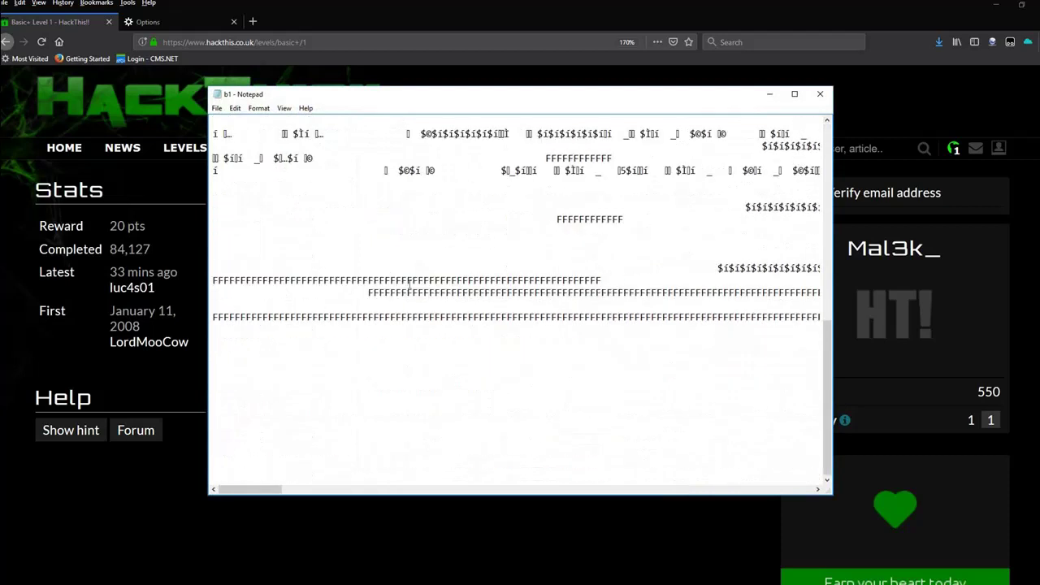
scroll(409, 283, "up", 13)
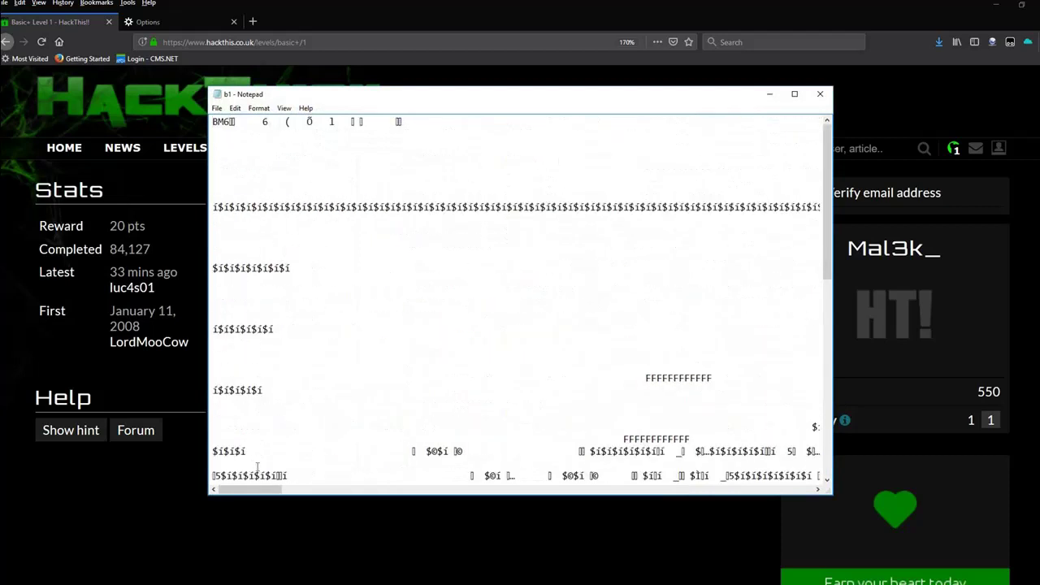
left_click_drag(256, 491, 573, 483)
scroll(573, 431, "down", 13)
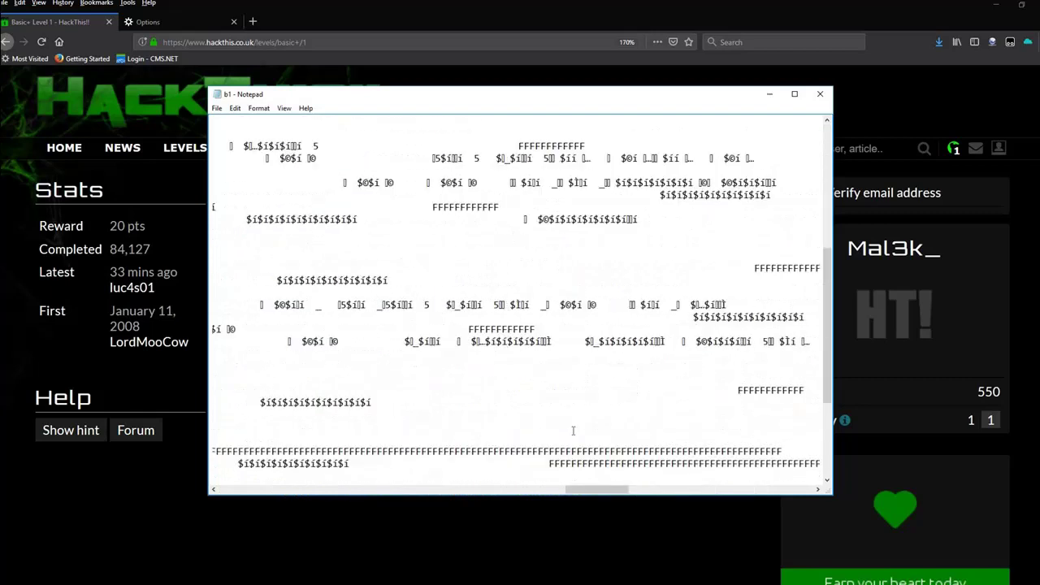
left_click_drag(589, 490, 230, 471)
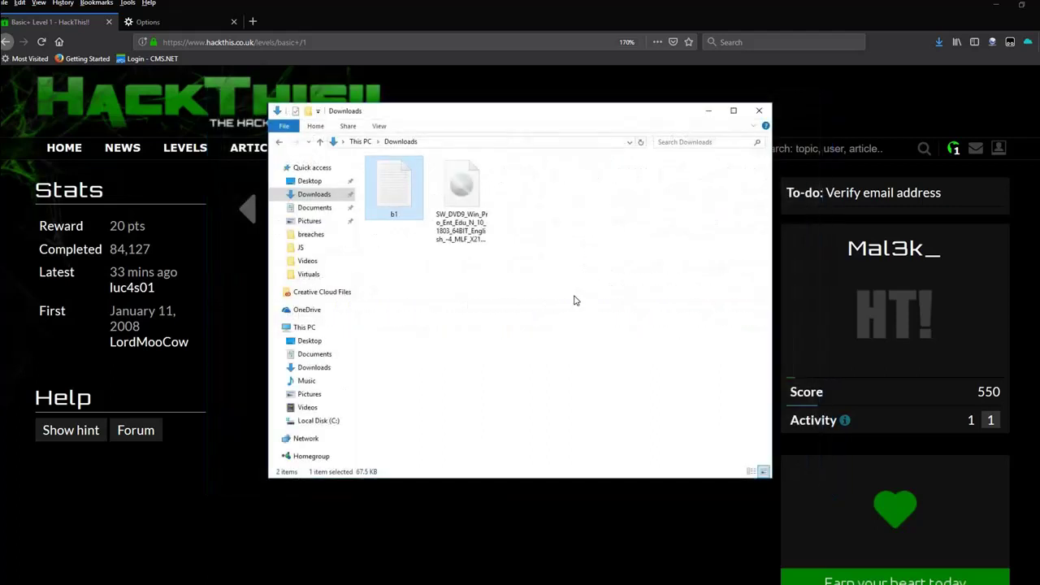
Step: Open the properties of b1 and review its general, security, details and previous versions information
right_click(388, 198)
left_click(413, 443)
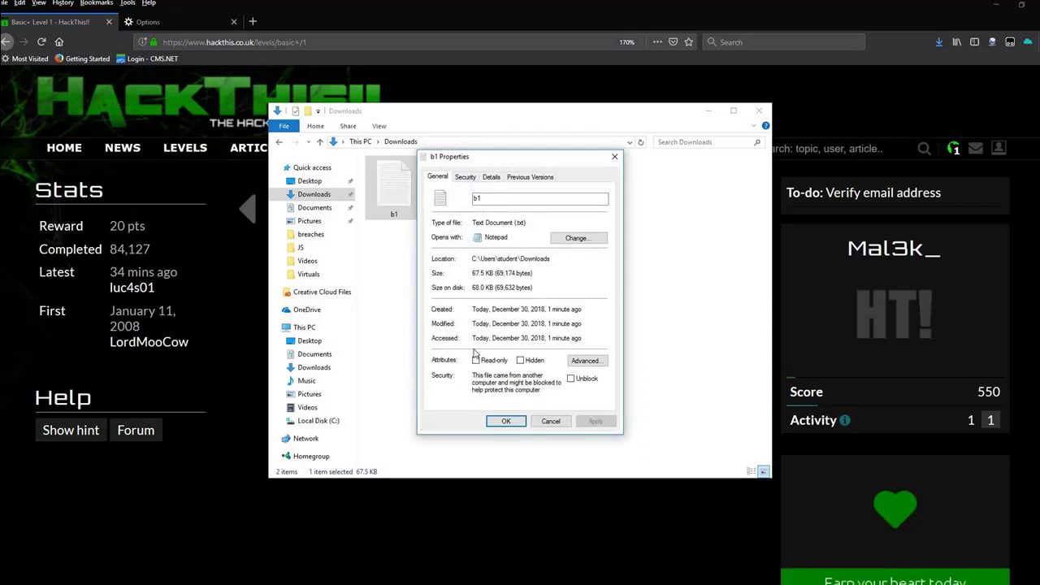
left_click(463, 178)
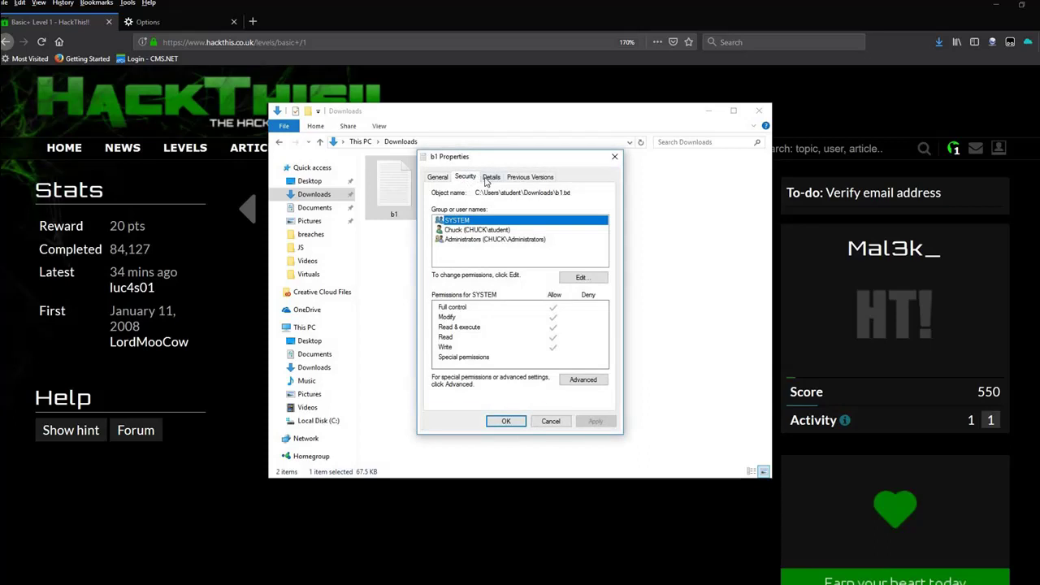
left_click(487, 180)
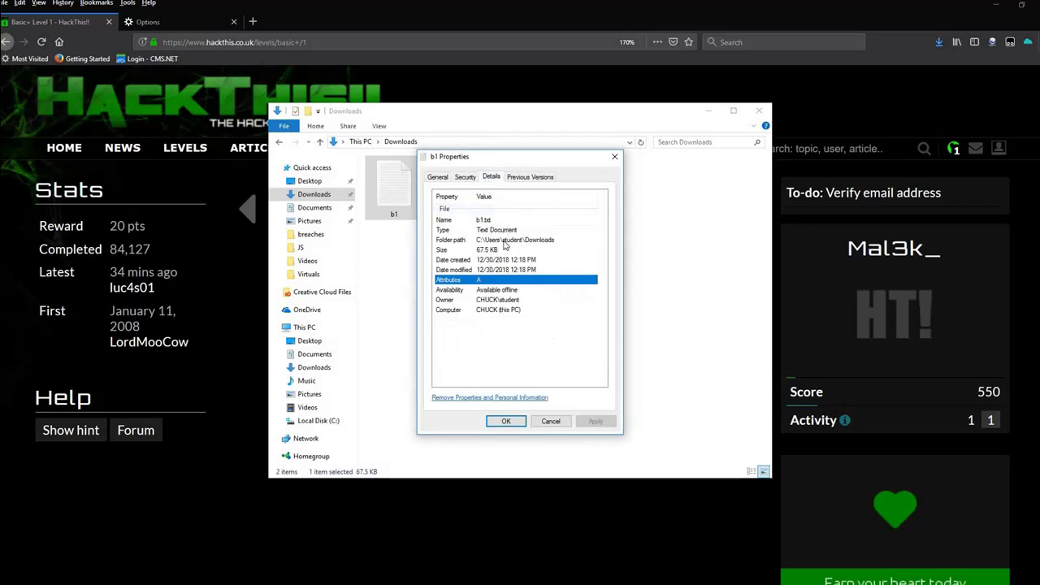
left_click(521, 179)
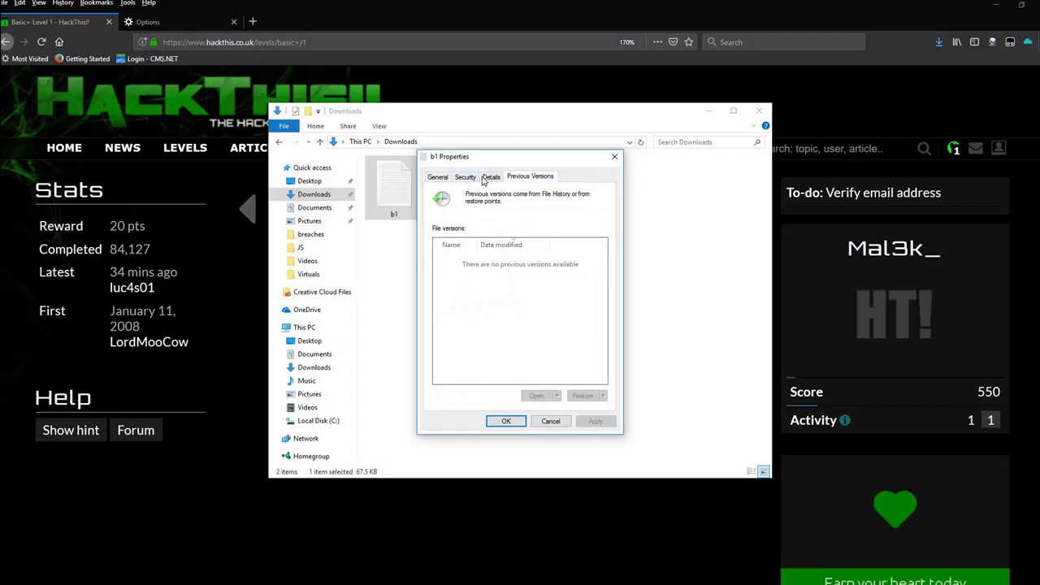
left_click(488, 179)
left_click(446, 181)
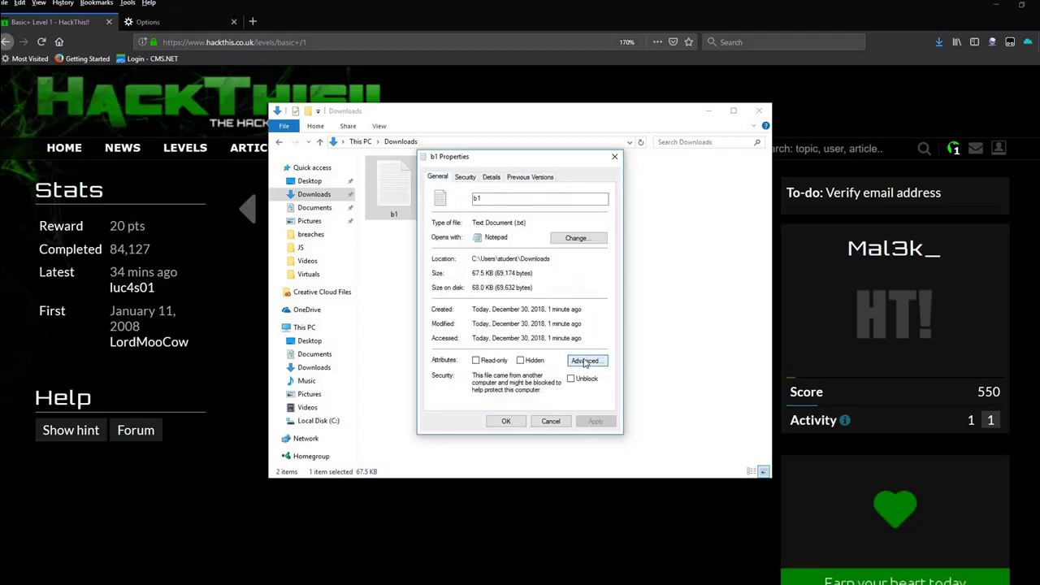
Step: Check the advanced attributes of b1, and close its properties and the Downloads window without changes
left_click(584, 362)
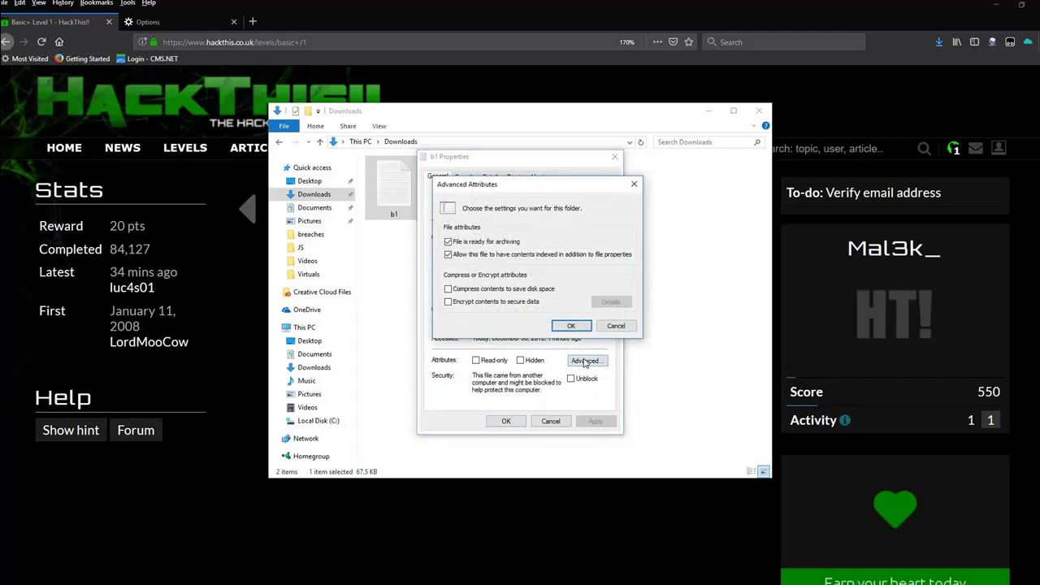
left_click(612, 327)
left_click(552, 422)
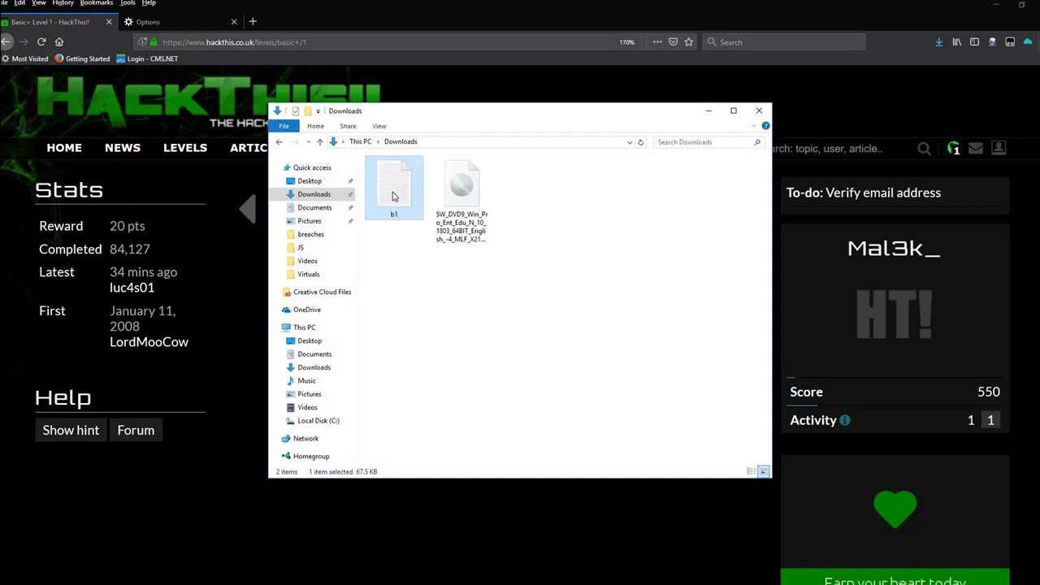
left_click(760, 114)
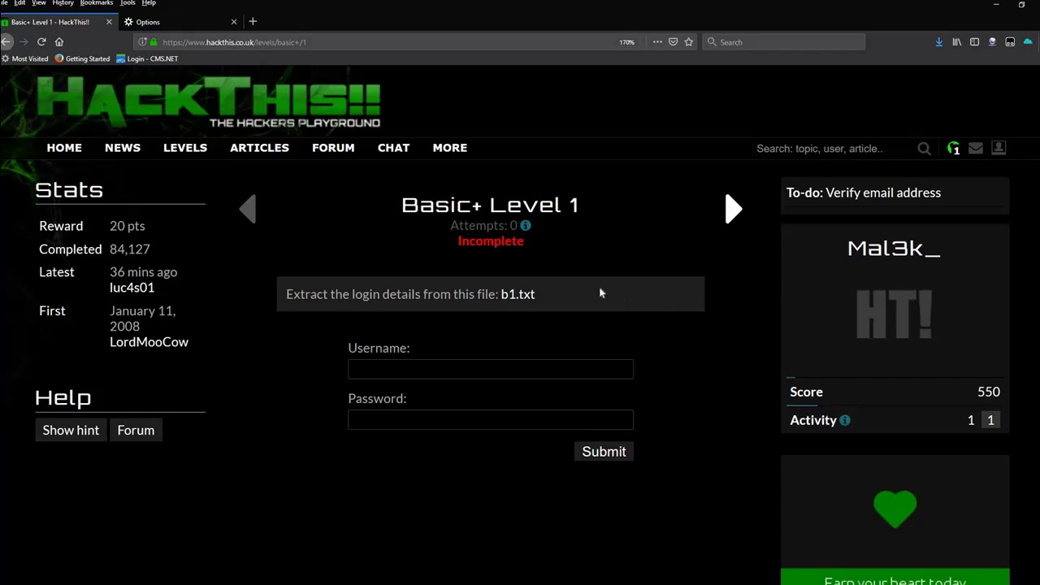
Step: Launch HexEdit and dismiss its Tip of the Day
mouse_move(335, 584)
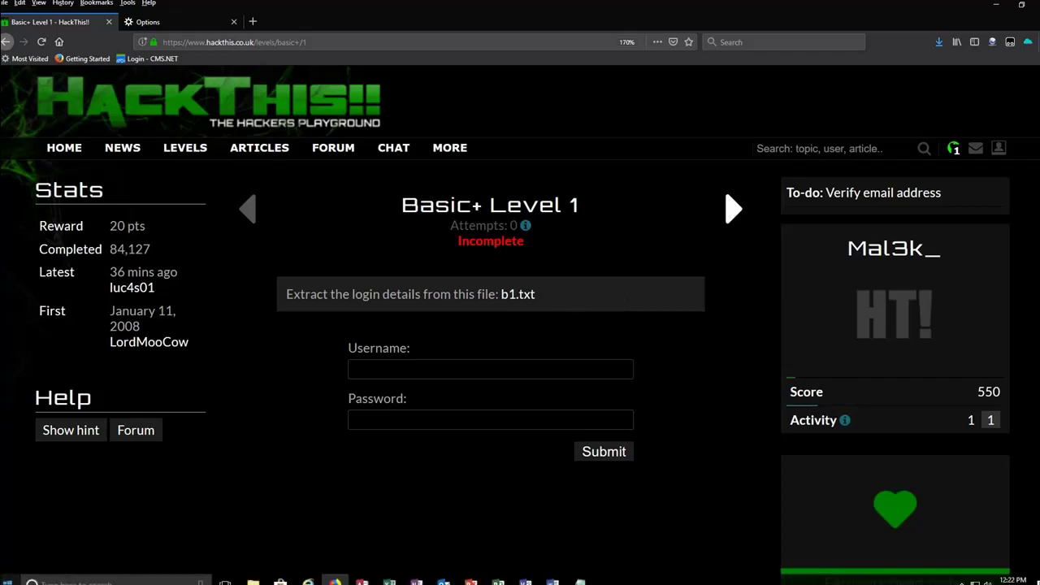
left_click(10, 579)
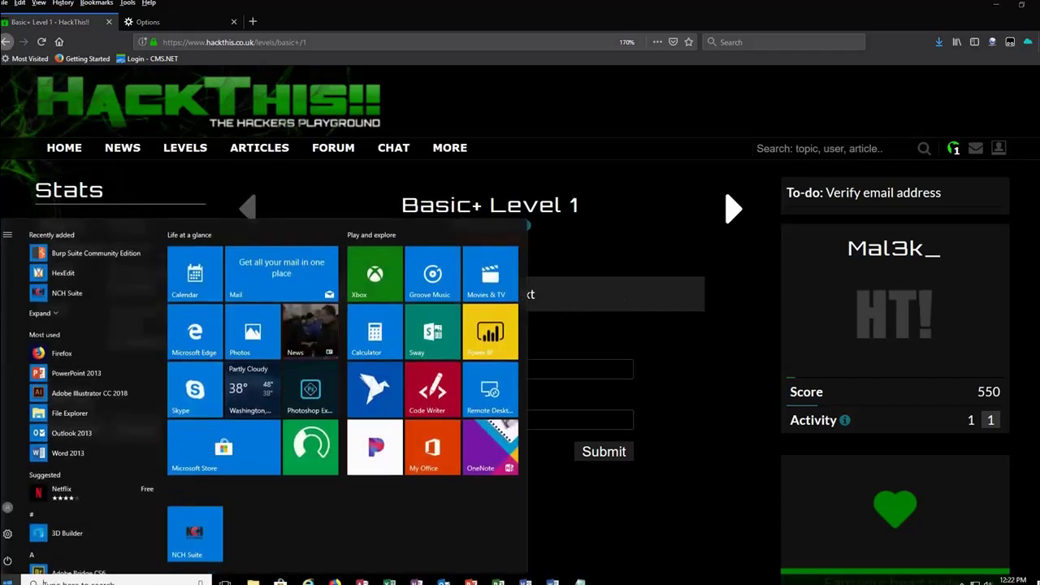
left_click(82, 274)
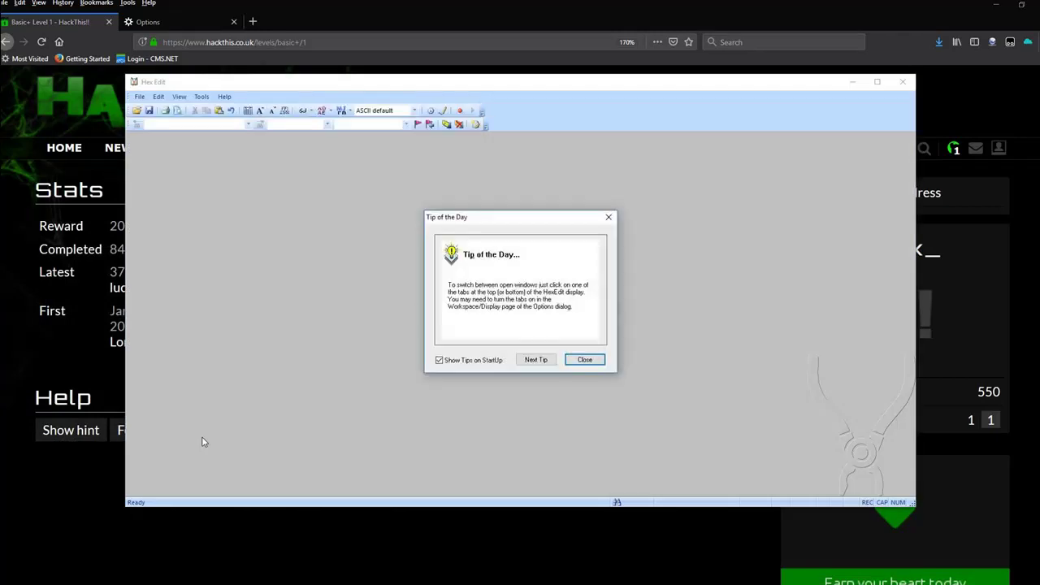
left_click(585, 359)
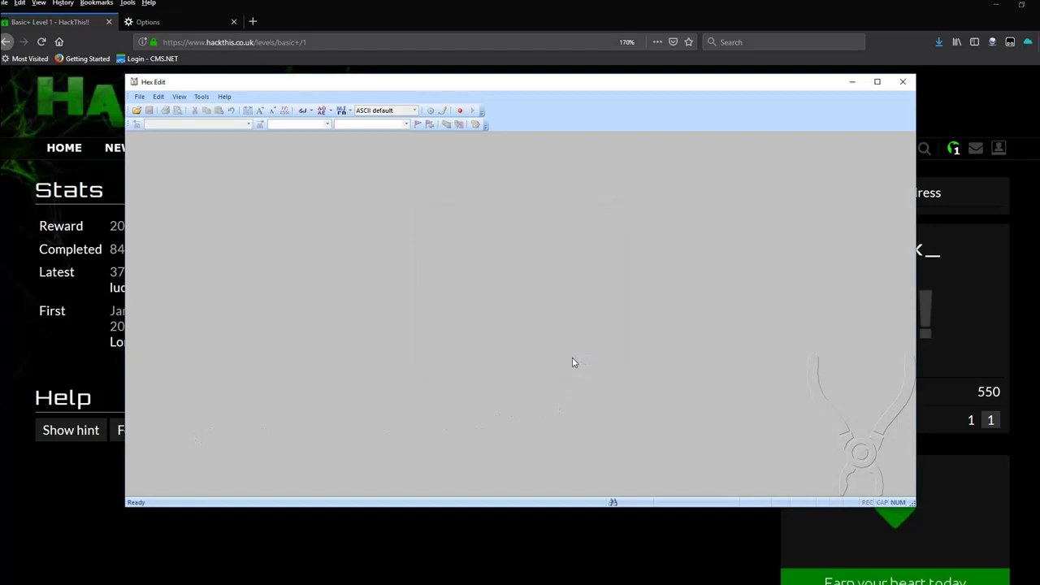
Step: Open the b1 file from Downloads in the hex editor
left_click(140, 98)
left_click(157, 121)
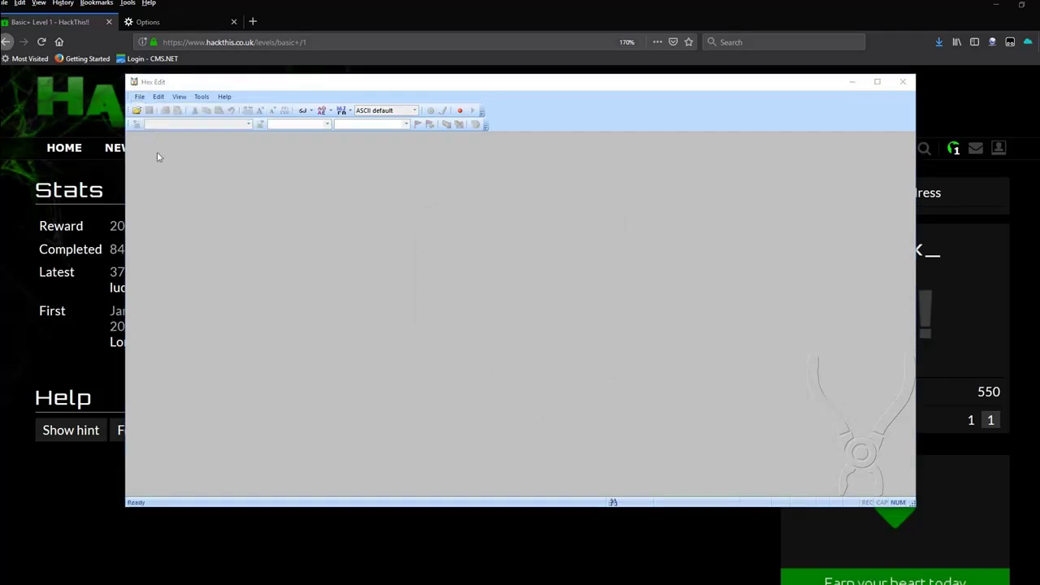
left_click(433, 272)
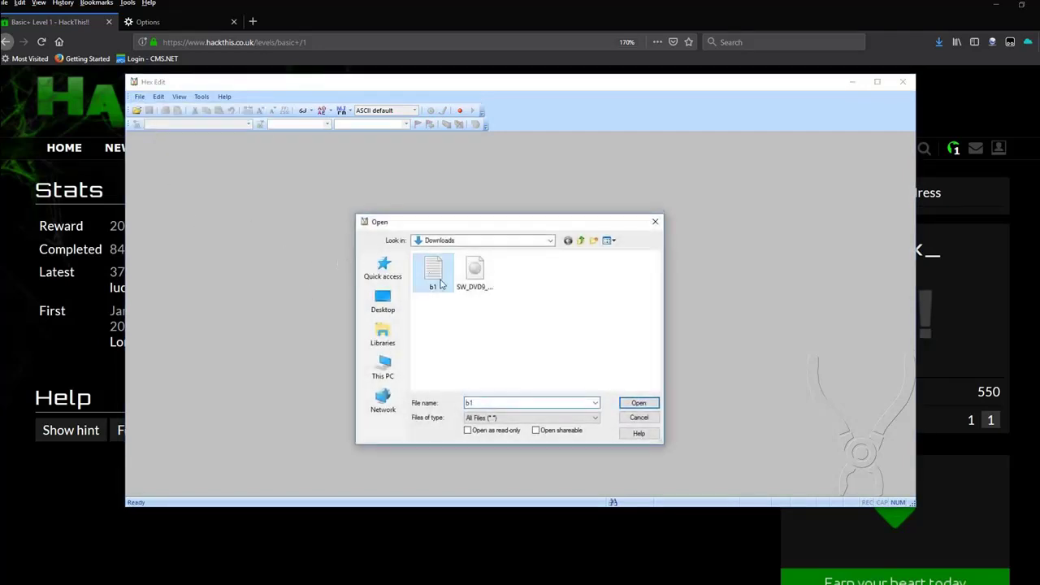
left_click(636, 403)
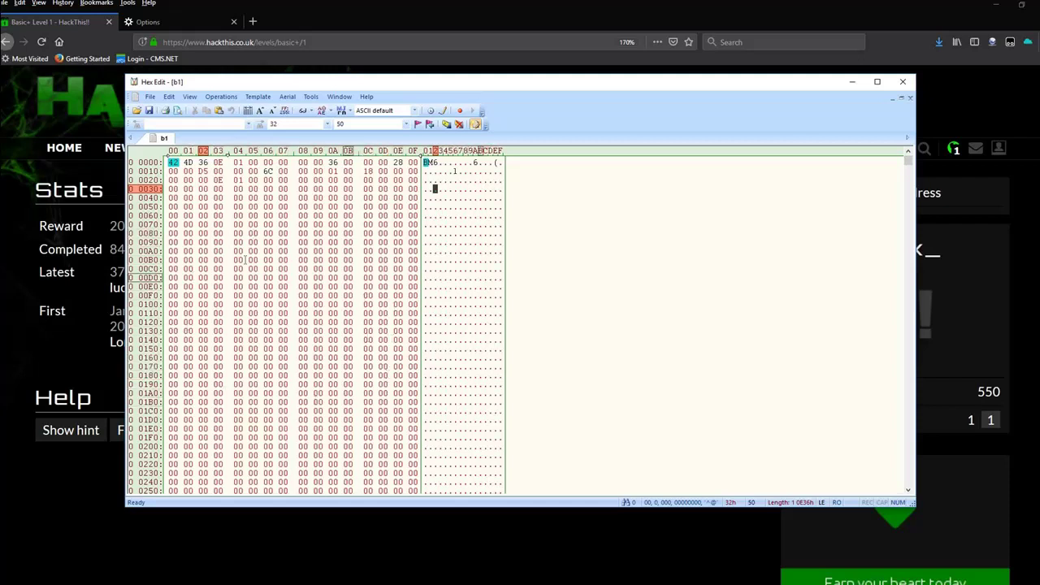
Step: Examine the hex and ASCII contents of b1 through the whole file and return to its first bytes
scroll(323, 385, "down", 15)
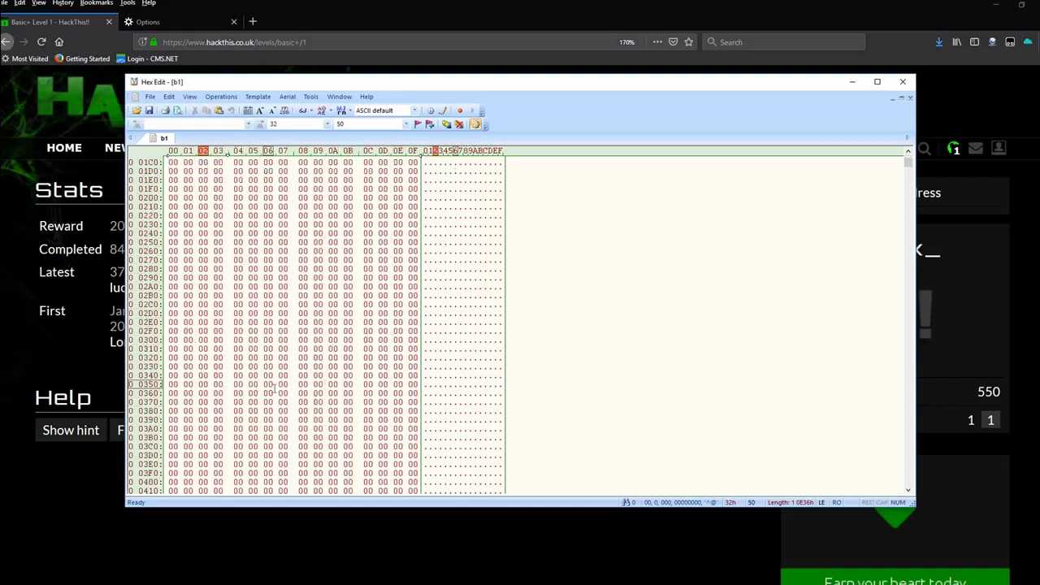
scroll(274, 391, "down", 20)
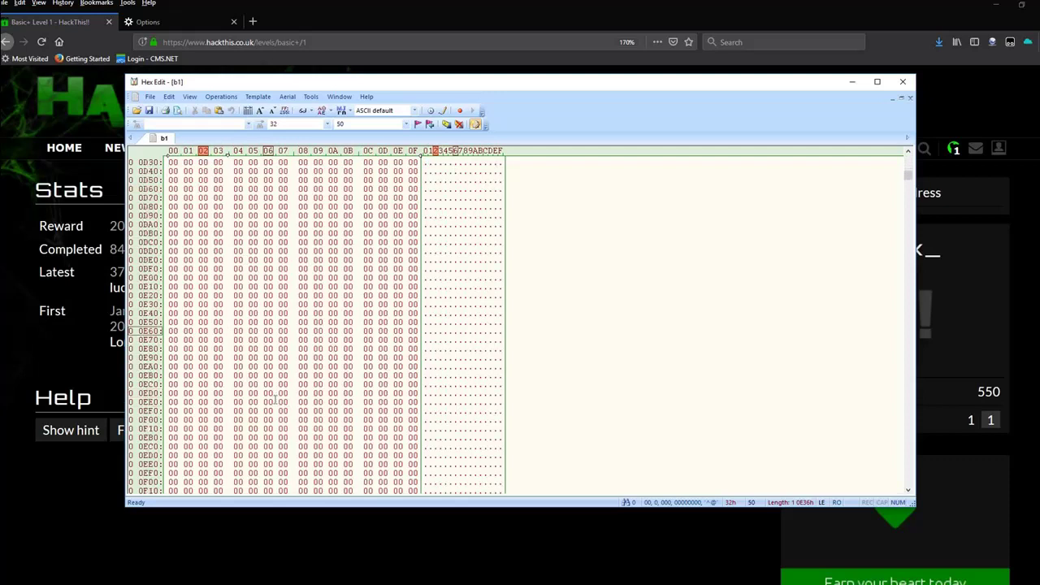
scroll(275, 398, "down", 20)
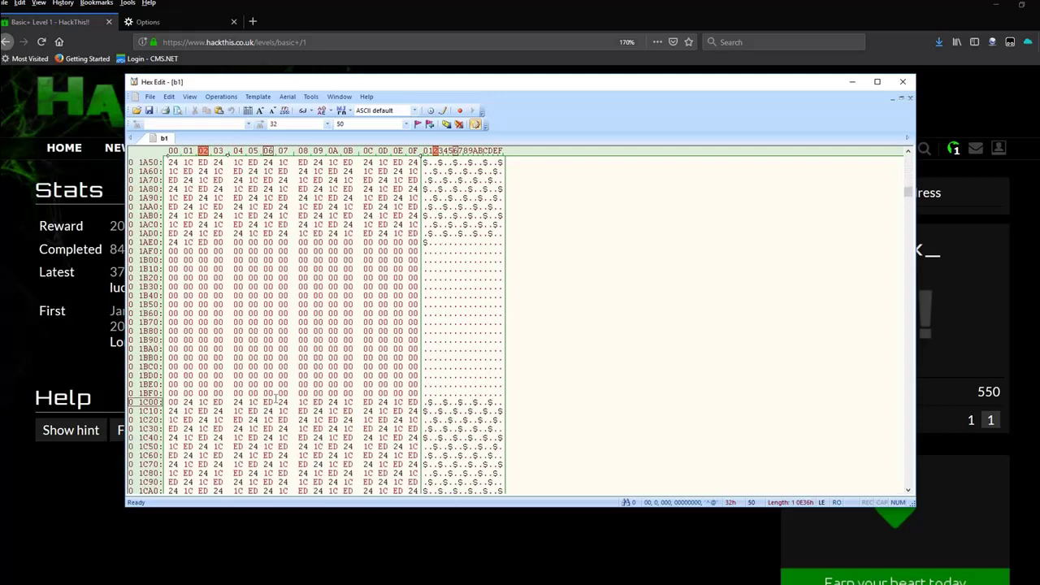
scroll(277, 398, "down", 10)
scroll(301, 376, "up", 4)
scroll(302, 376, "down", 18)
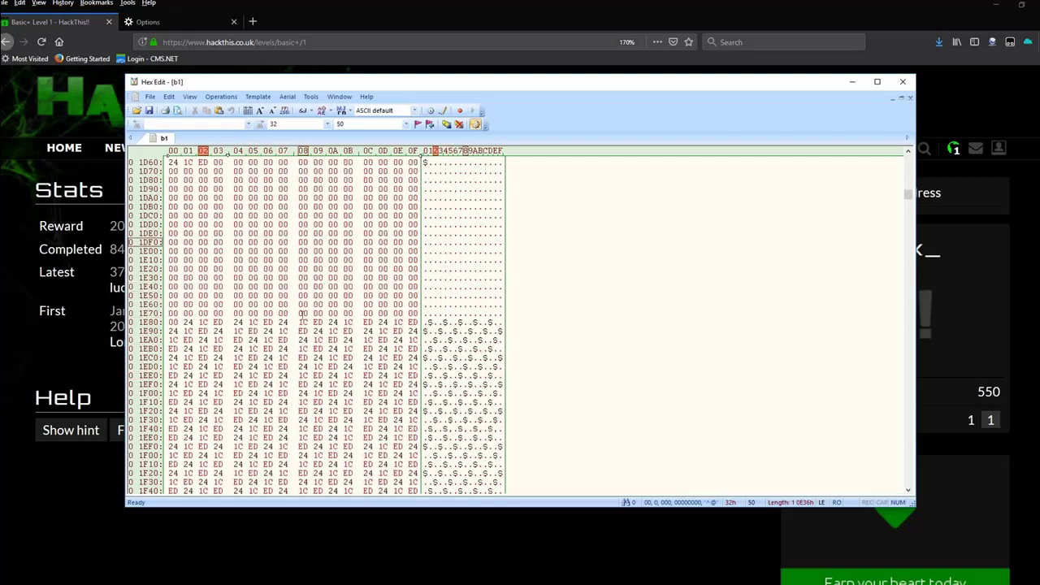
scroll(301, 319, "down", 20)
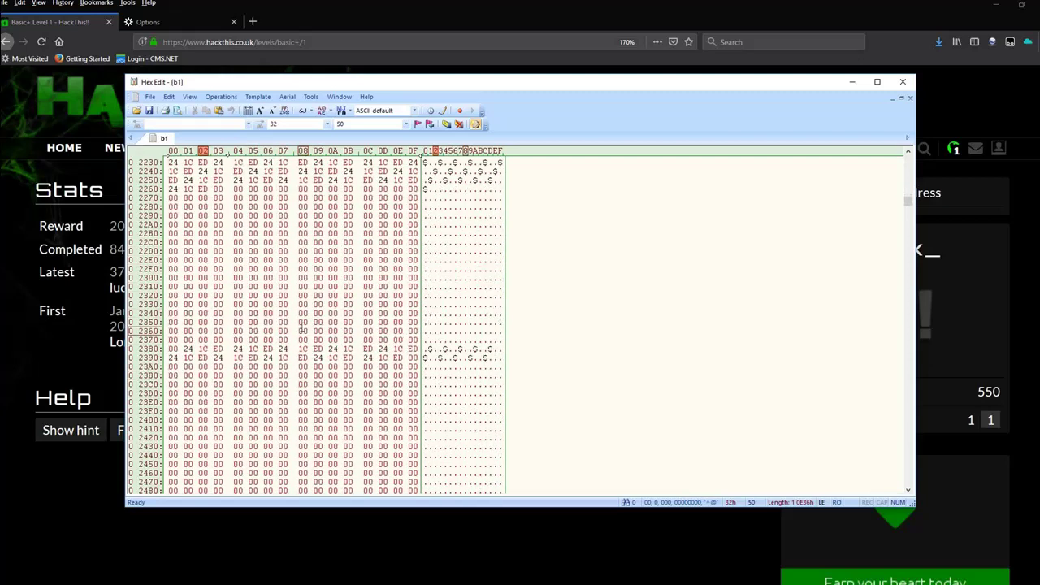
scroll(302, 325, "down", 20)
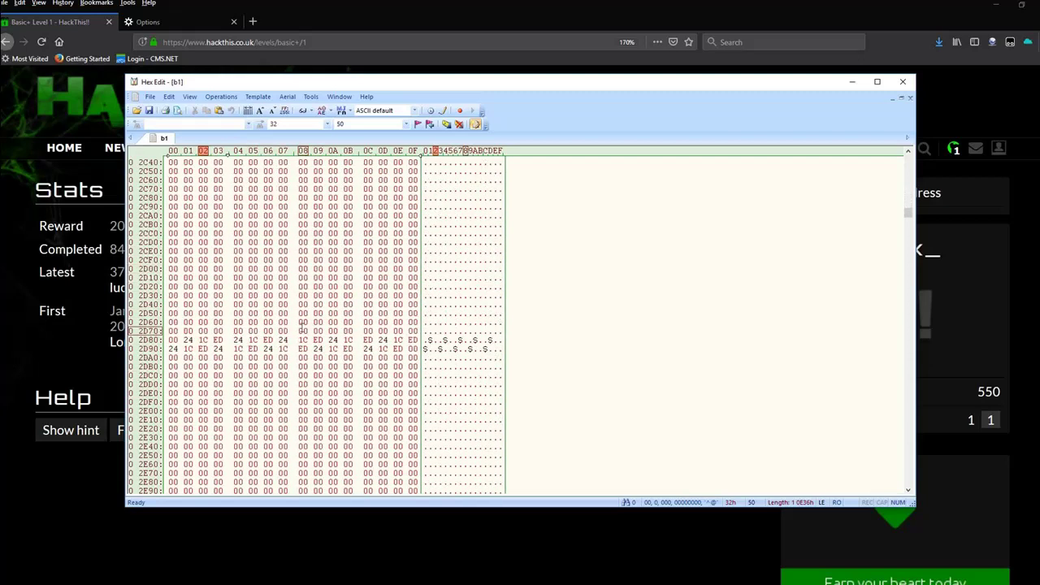
left_click_drag(908, 216, 905, 450)
left_click_drag(903, 396, 859, 179)
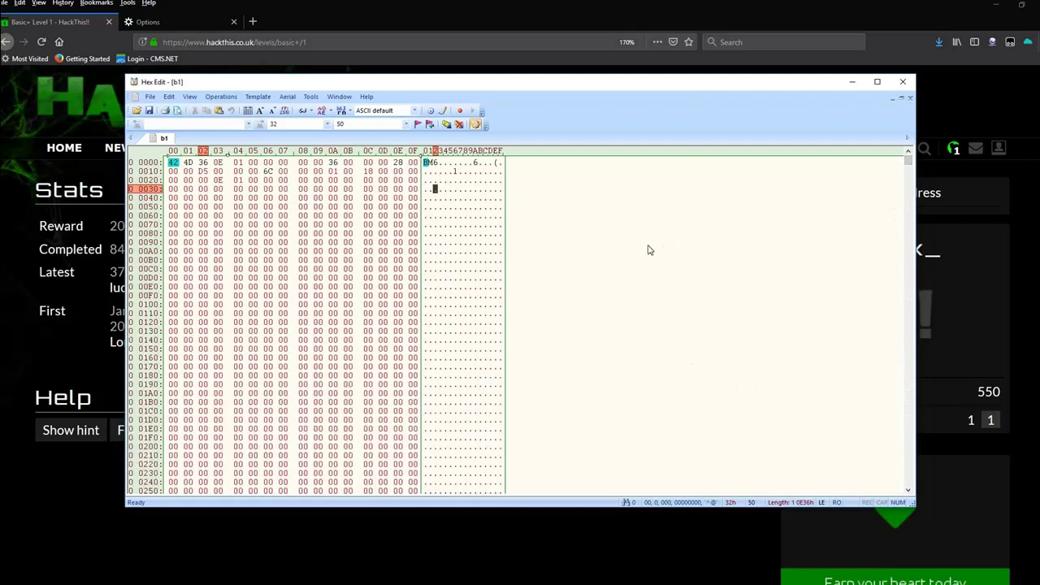
Step: Highlight the first three bytes of b1, 42 4D 36, to inspect the file signature, and clear the selection
left_click(218, 163)
key("shift+Left")
key("shift+Left")
key("shift+Left")
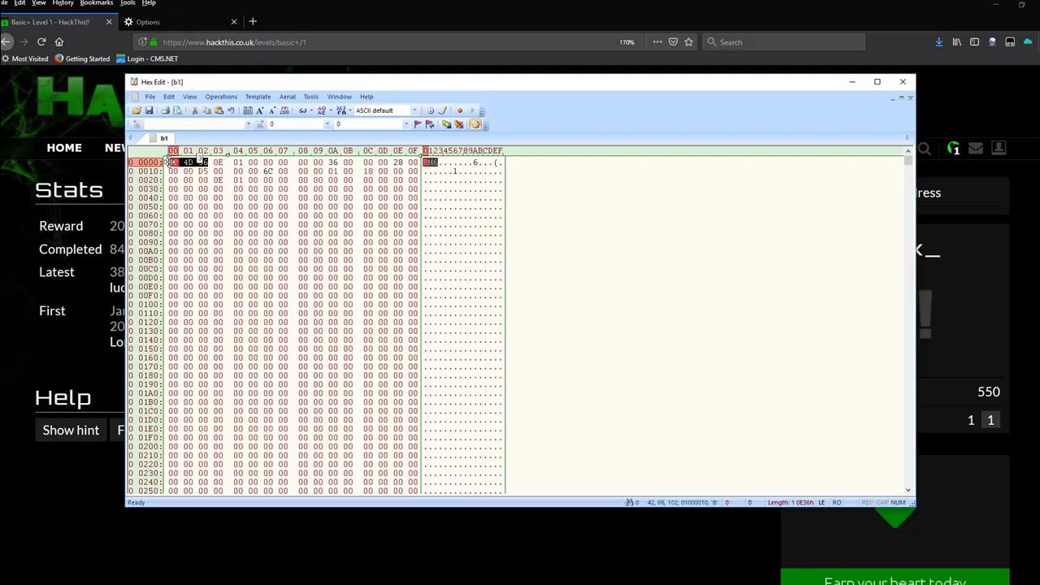
left_click(187, 180)
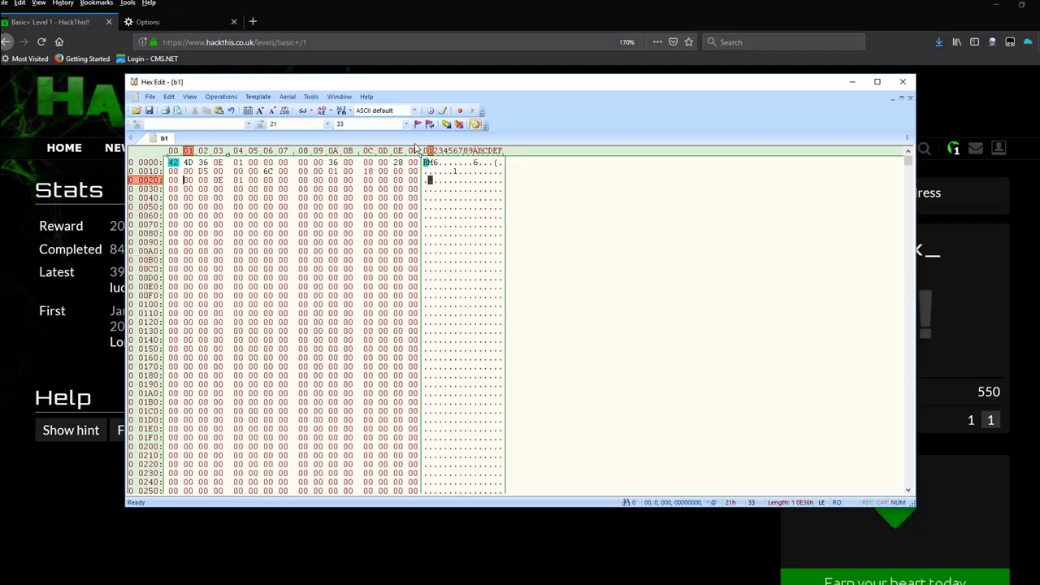
left_click_drag(450, 87, 1039, 114)
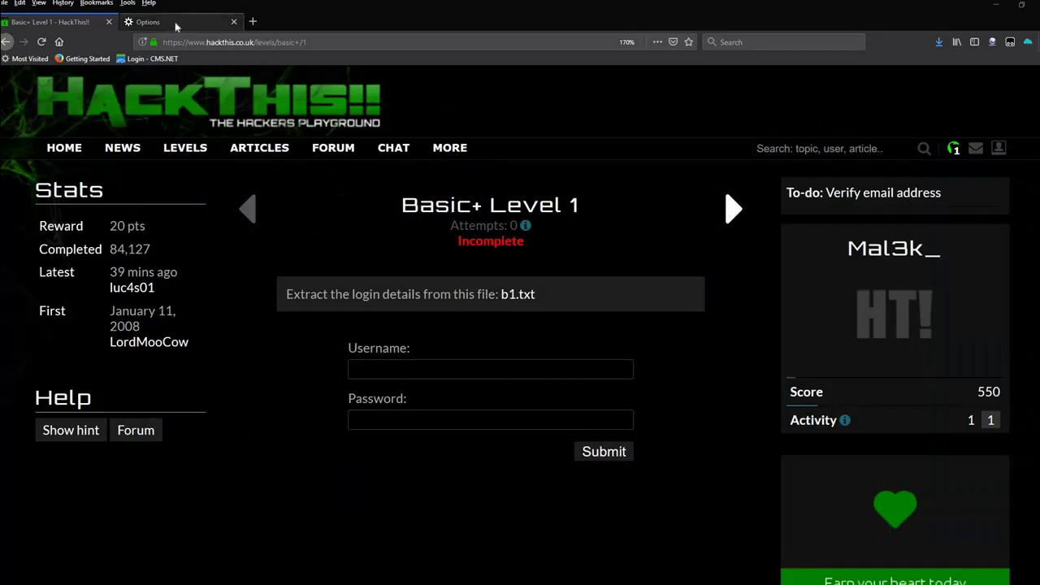
left_click(234, 22)
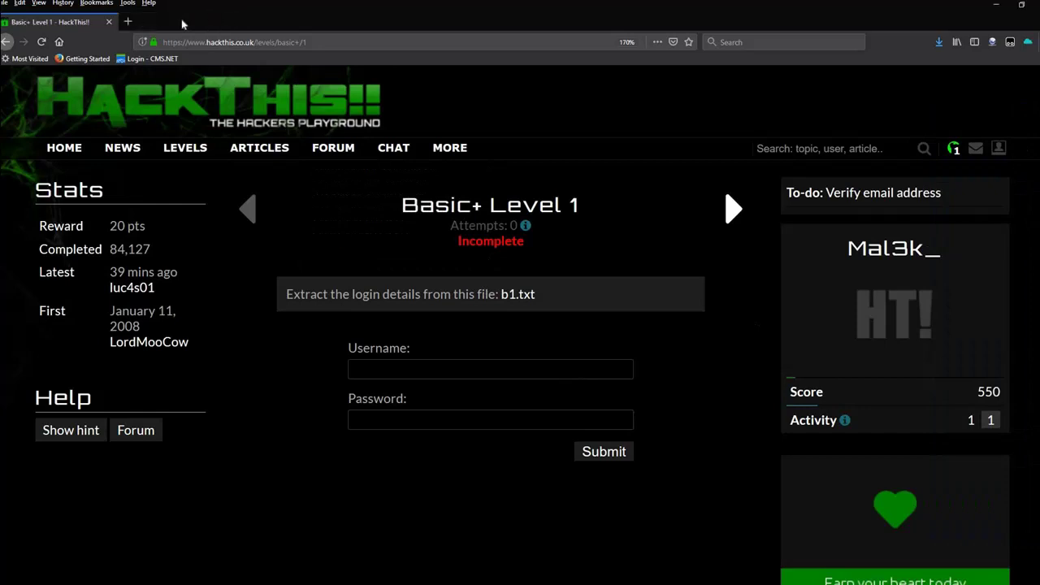
left_click(128, 22)
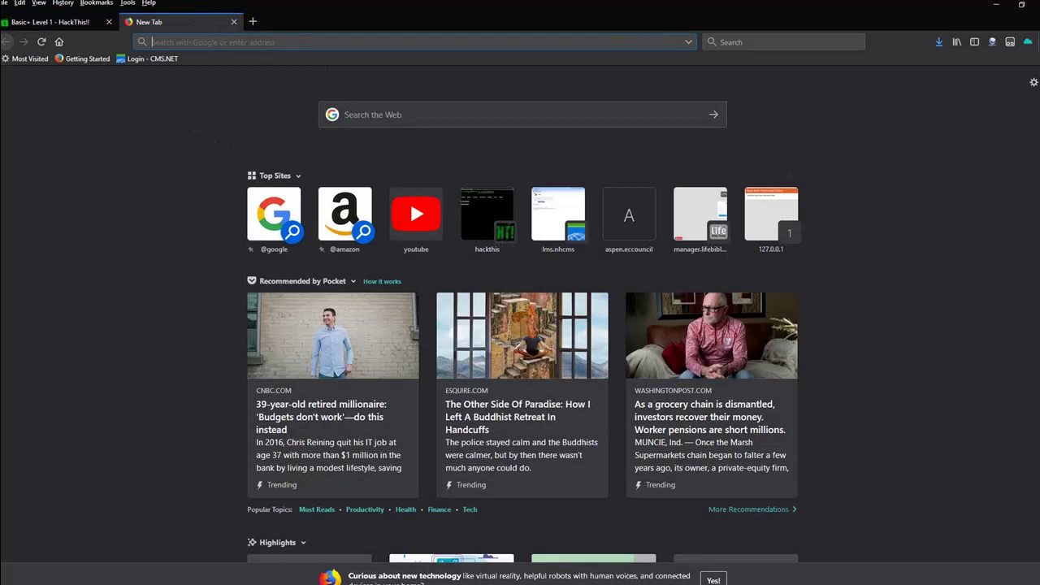
type("www.google.com")
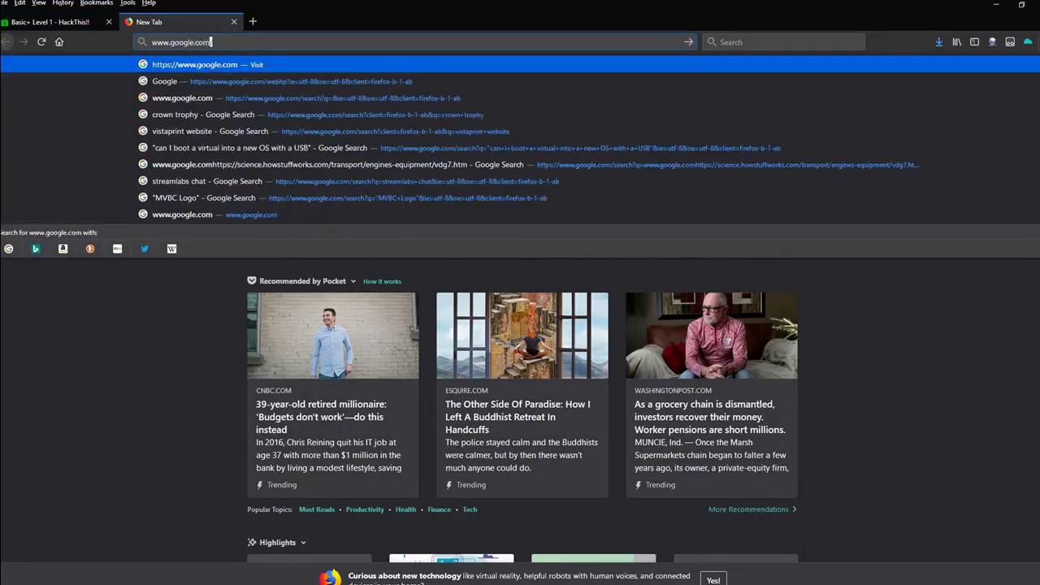
key("Return")
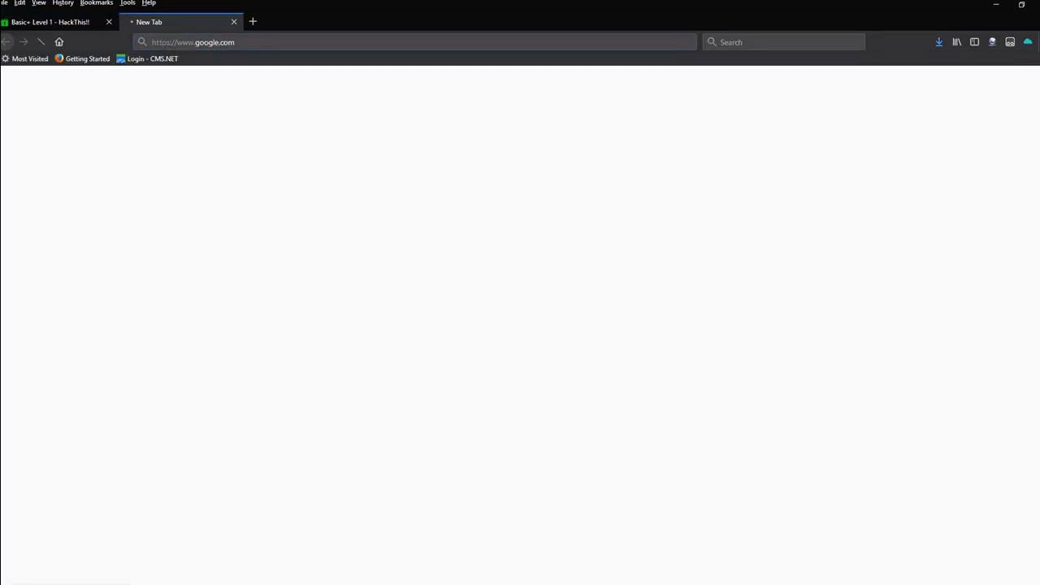
Step: Search Google for "file signatures 42 4D 36 0E" in quotation marks
type("\"file signatures")
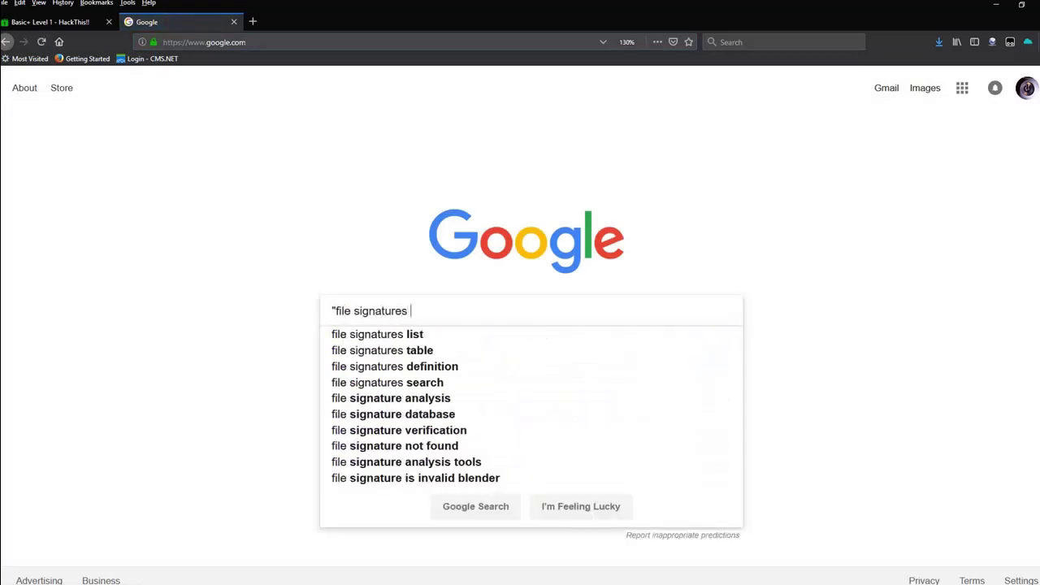
key("Return")
type("42 ")
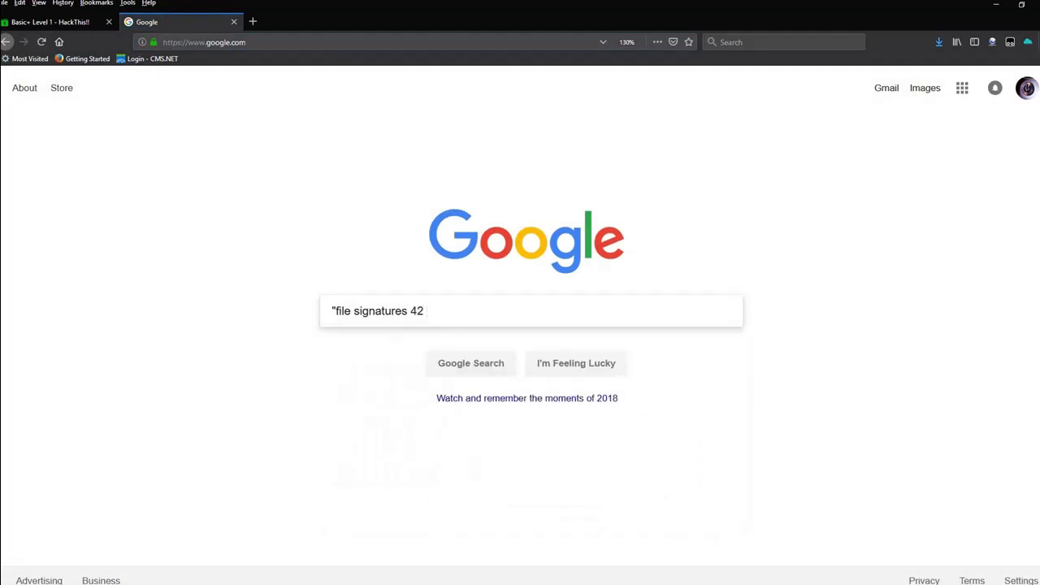
type("4")
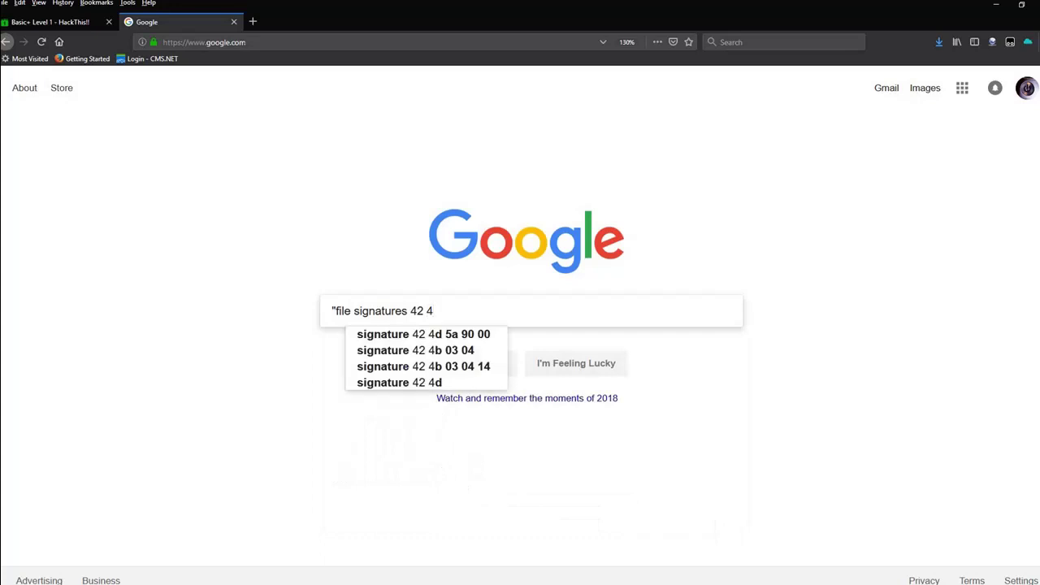
type("D 3")
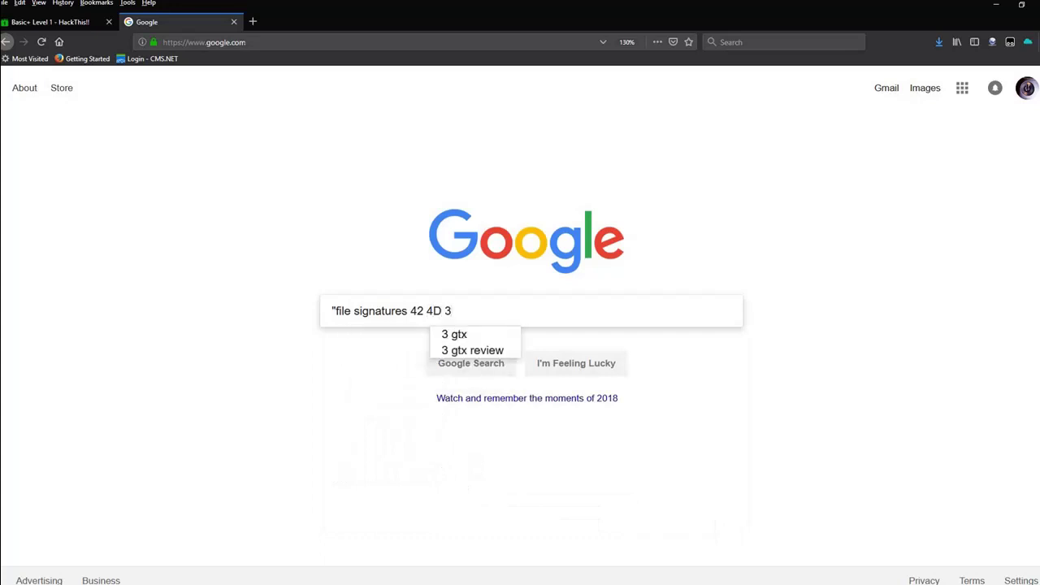
type("6 O")
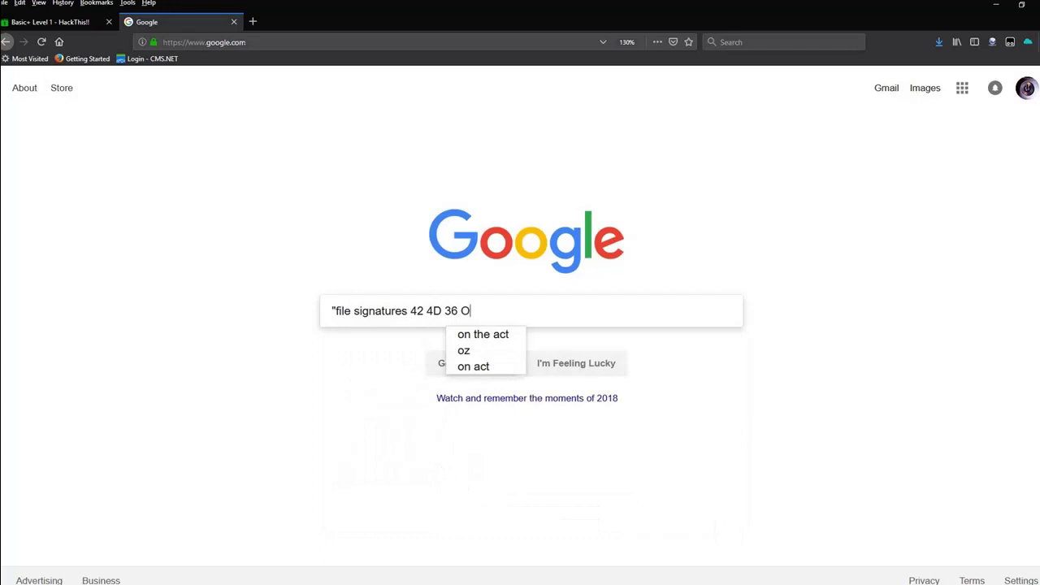
key("BackSpace")
type("0E\"")
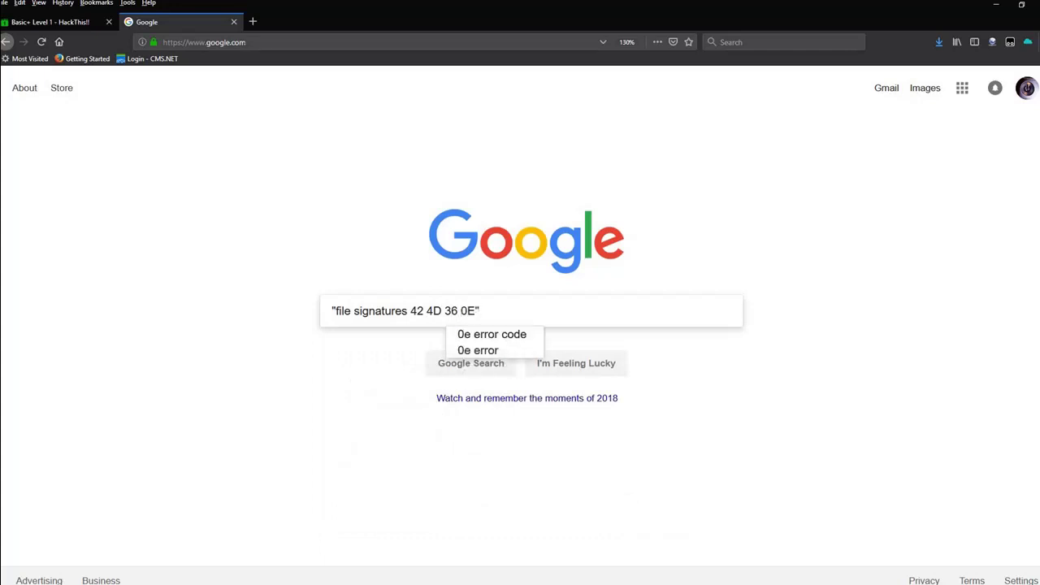
key("Return")
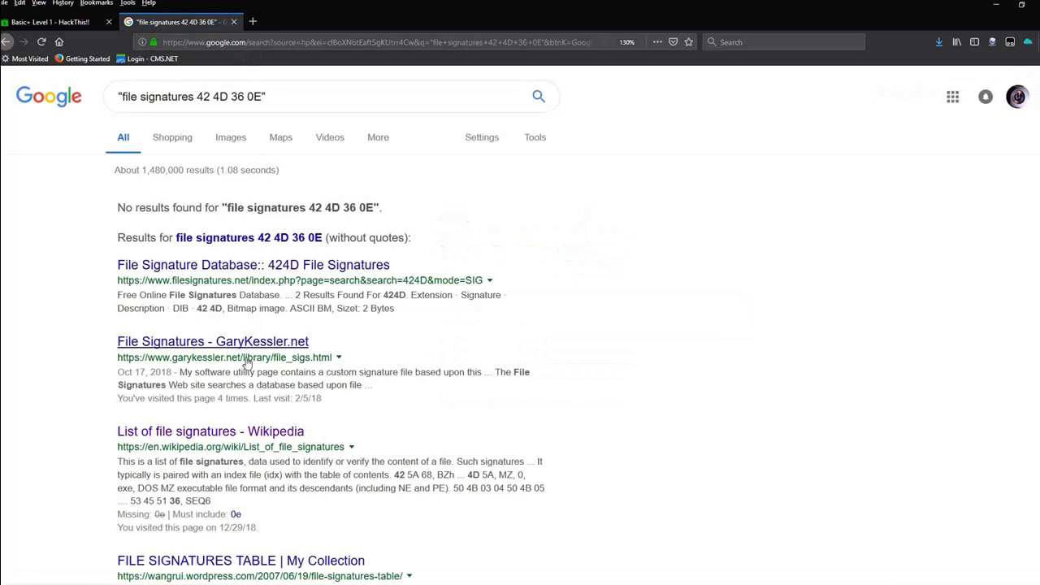
Step: Look through the search results and open Wikipedia's List of file signatures
left_click(229, 433)
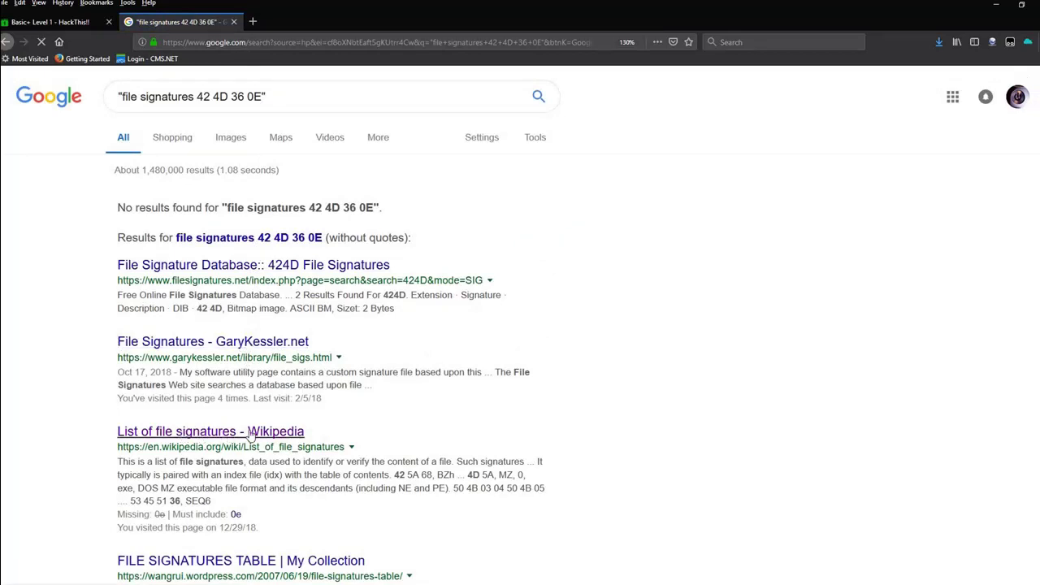
scroll(250, 436, "down", 2)
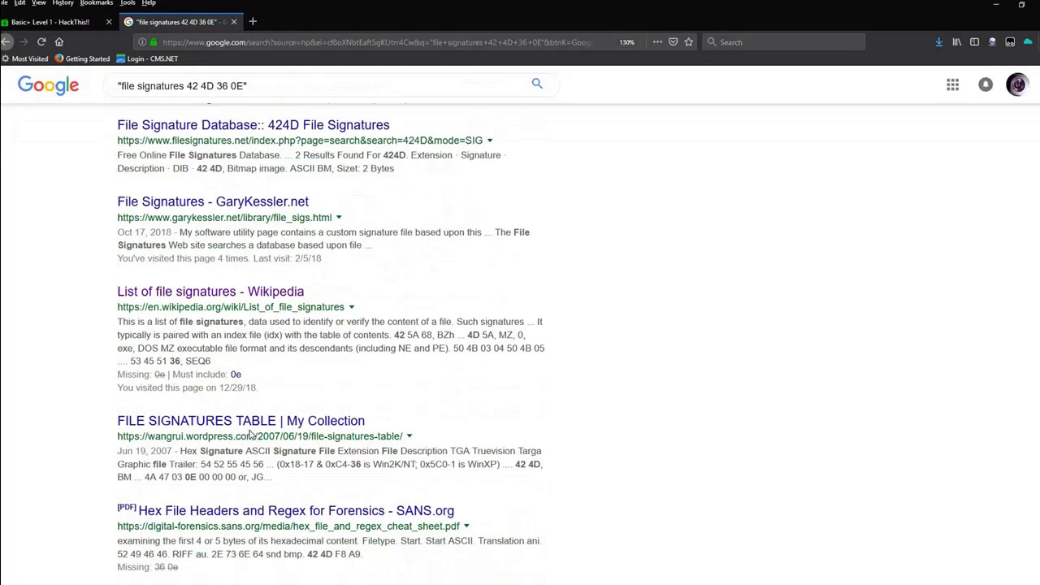
scroll(241, 453, "down", 2)
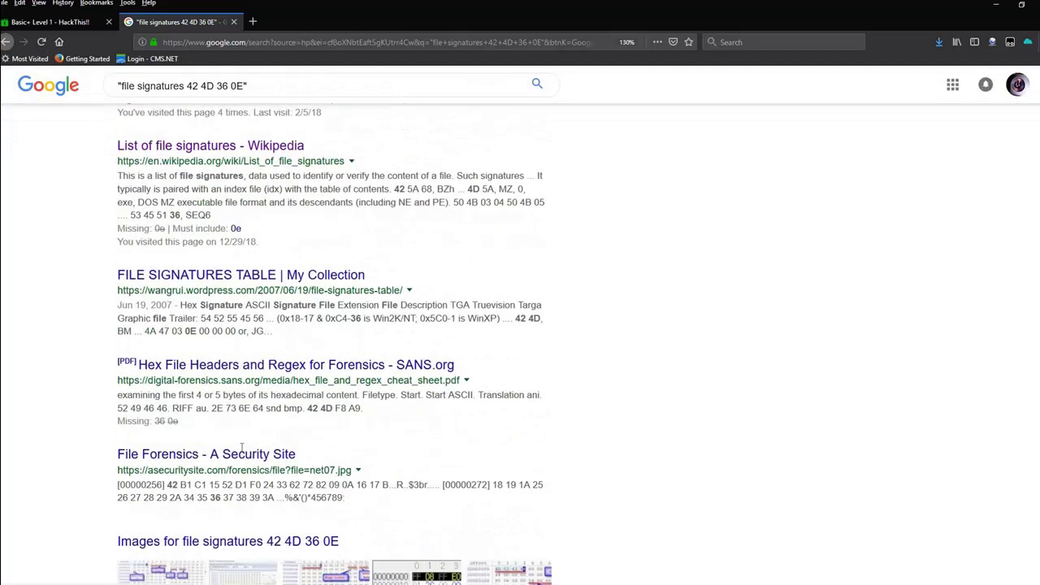
scroll(242, 453, "up", 3)
scroll(241, 451, "down", 1)
scroll(242, 453, "down", 4)
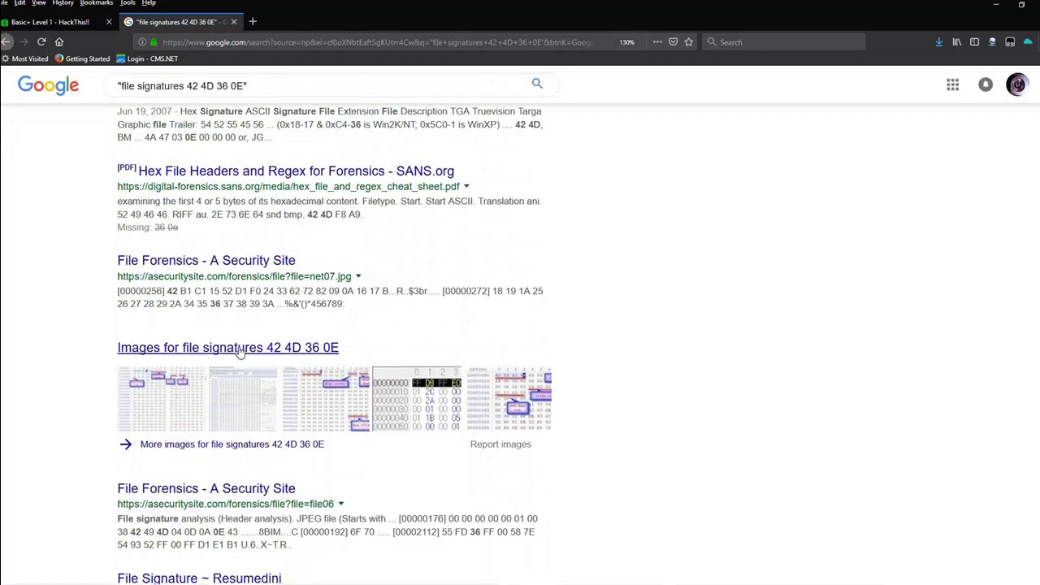
scroll(241, 350, "up", 7)
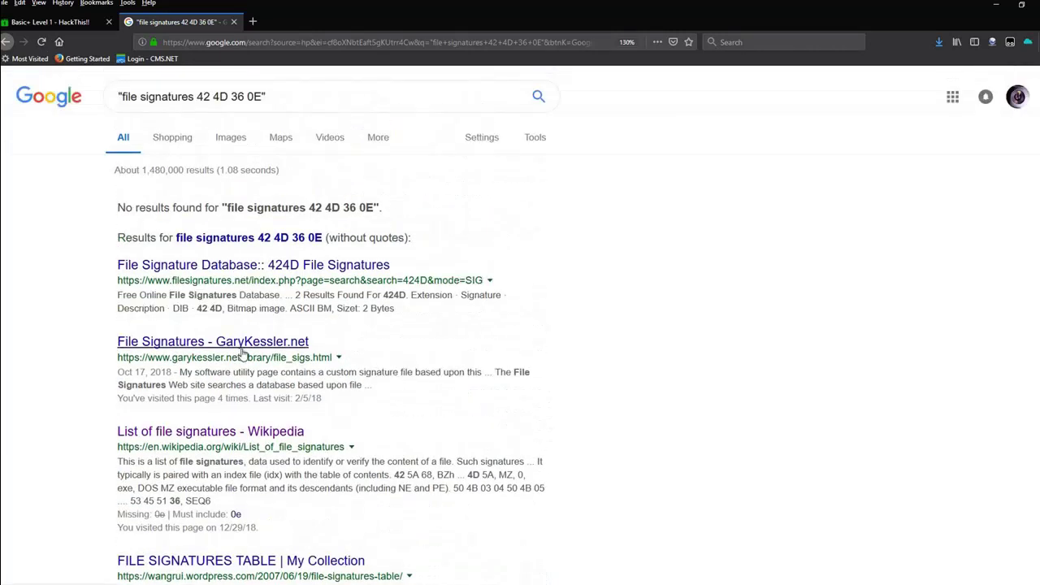
left_click(233, 435)
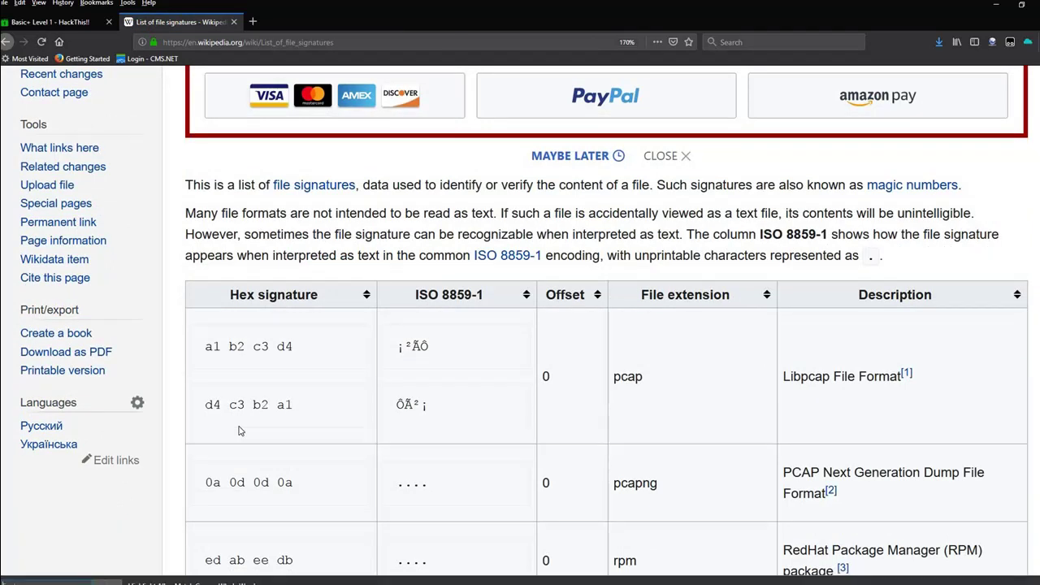
Step: Find the hex signature 42 4D in the Wikipedia table and check the file type it belongs to
type("42")
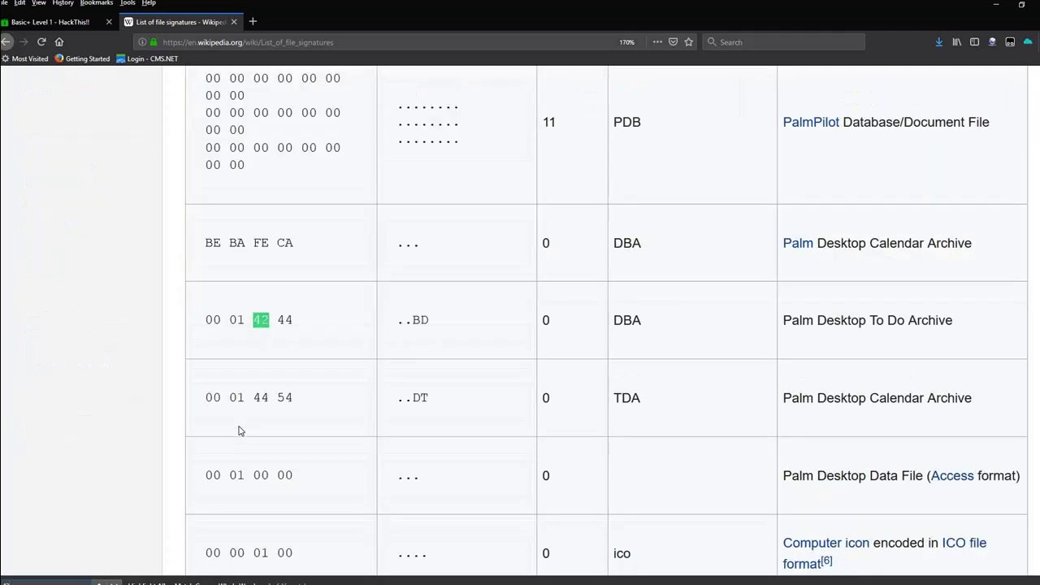
type(" 4D")
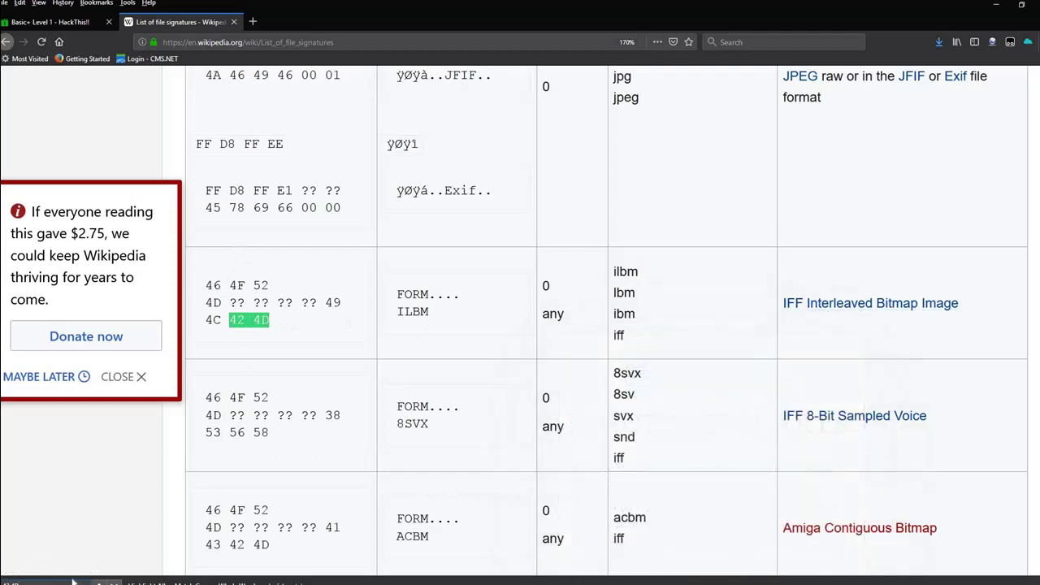
type("0")
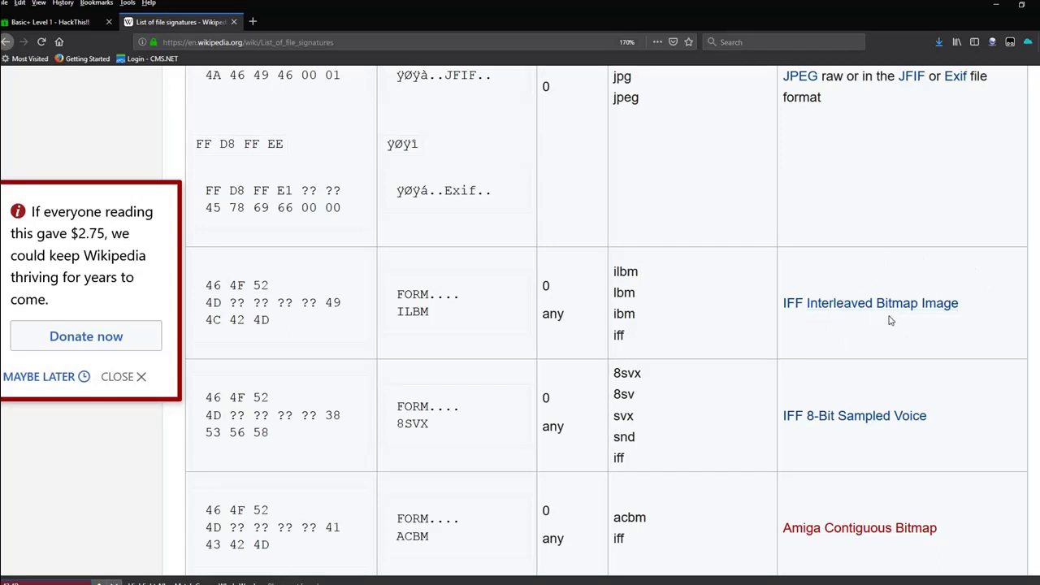
mouse_move(894, 308)
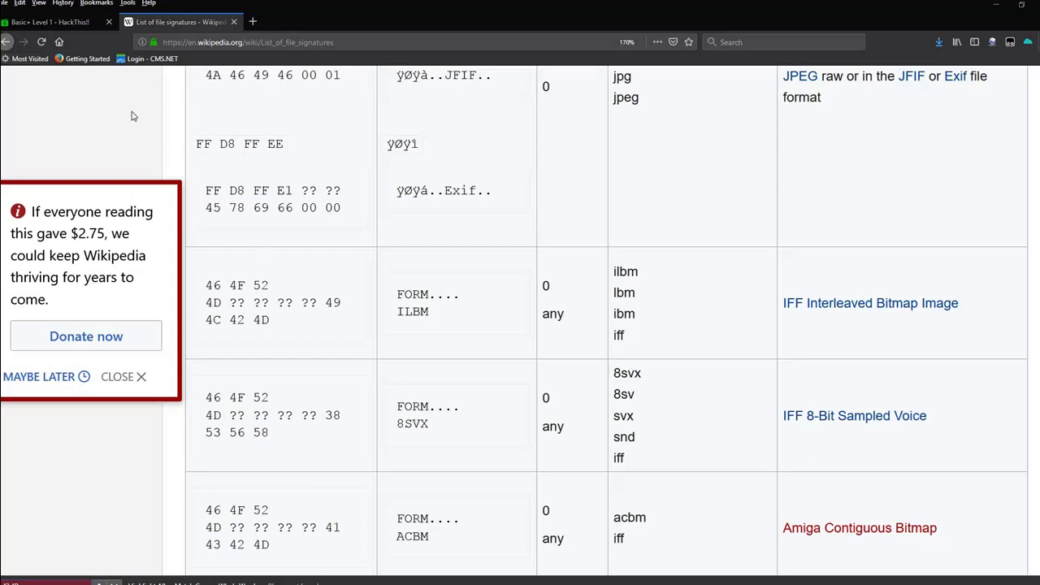
Step: Return to the Google results, close that tab, and show the Downloads folder in File Explorer
left_click(6, 42)
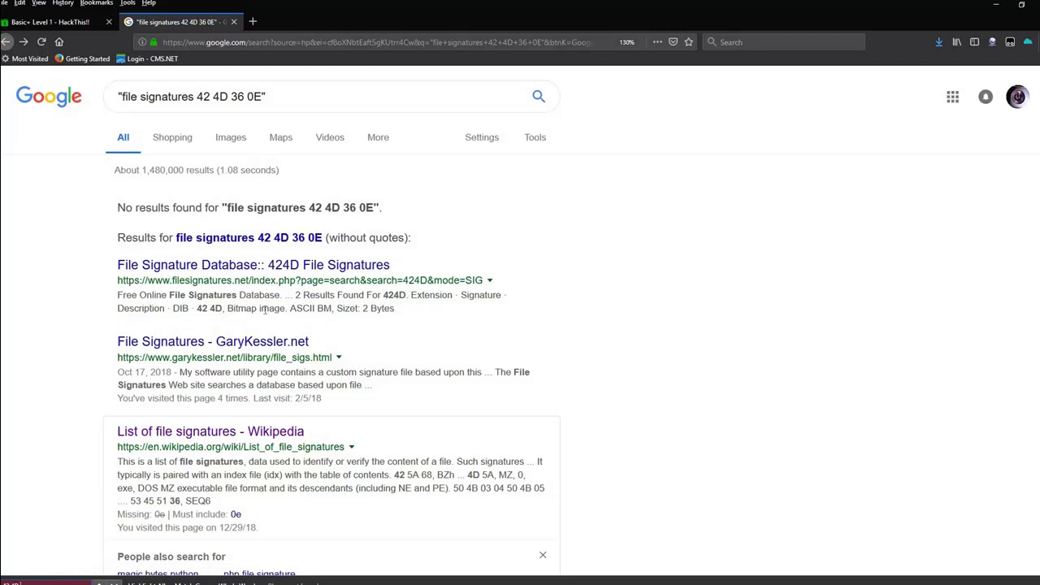
left_click(234, 22)
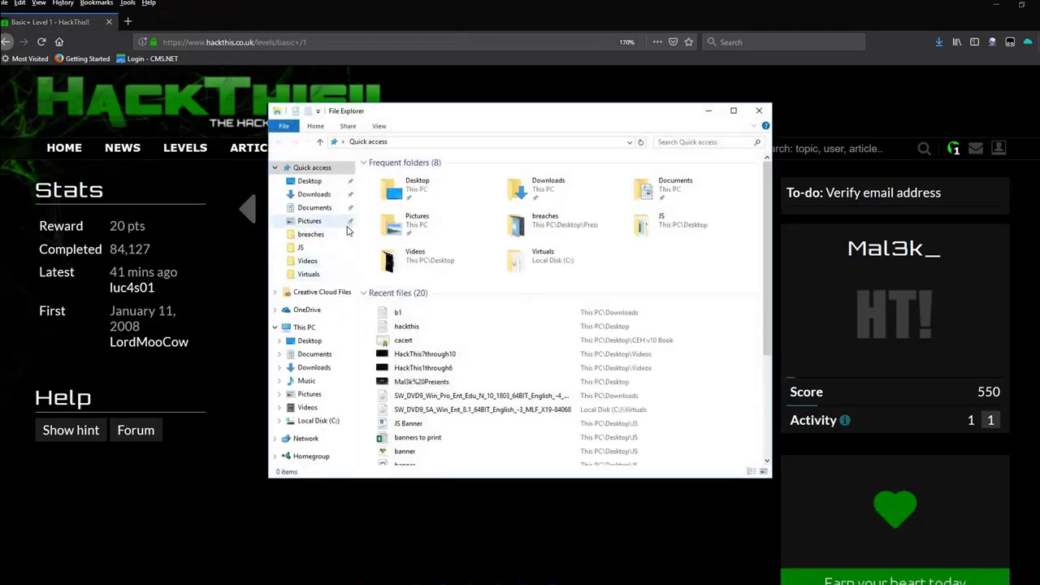
left_click(325, 194)
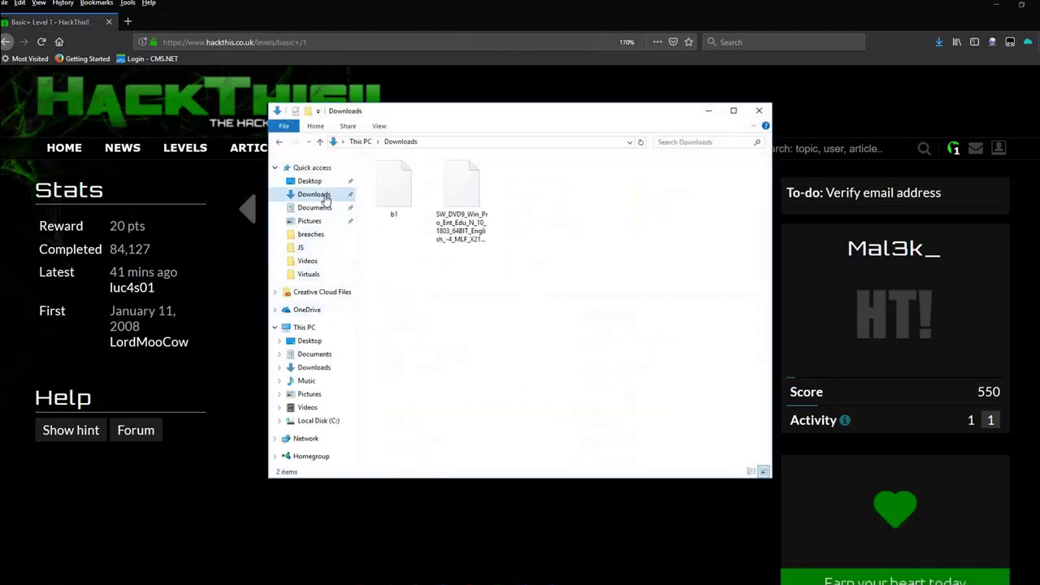
Step: Try to rename the b1 file in Downloads as b1.bmp
left_click(393, 204)
key("F2")
type("b1.bm")
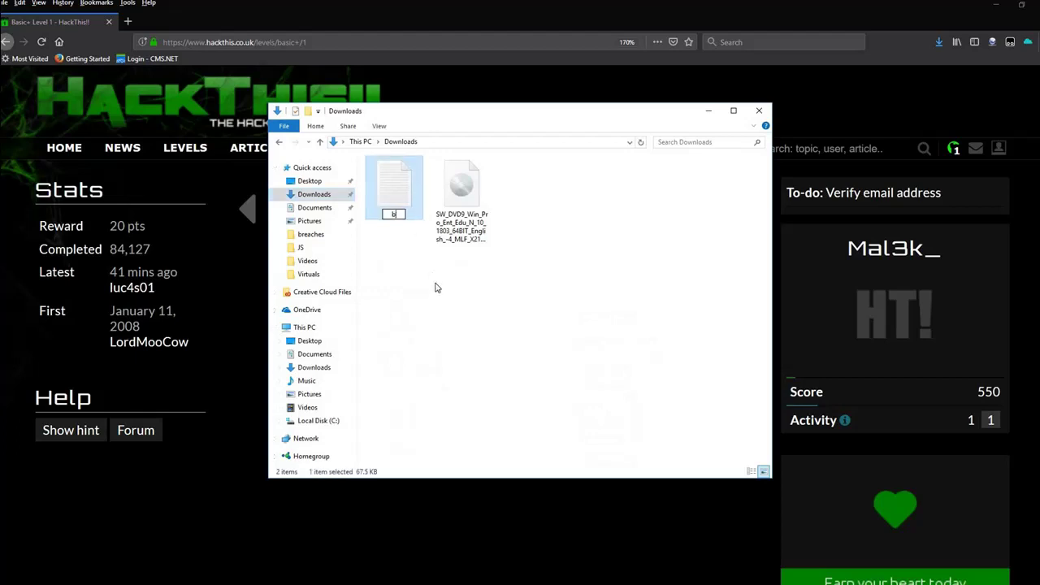
type("p")
key("Return")
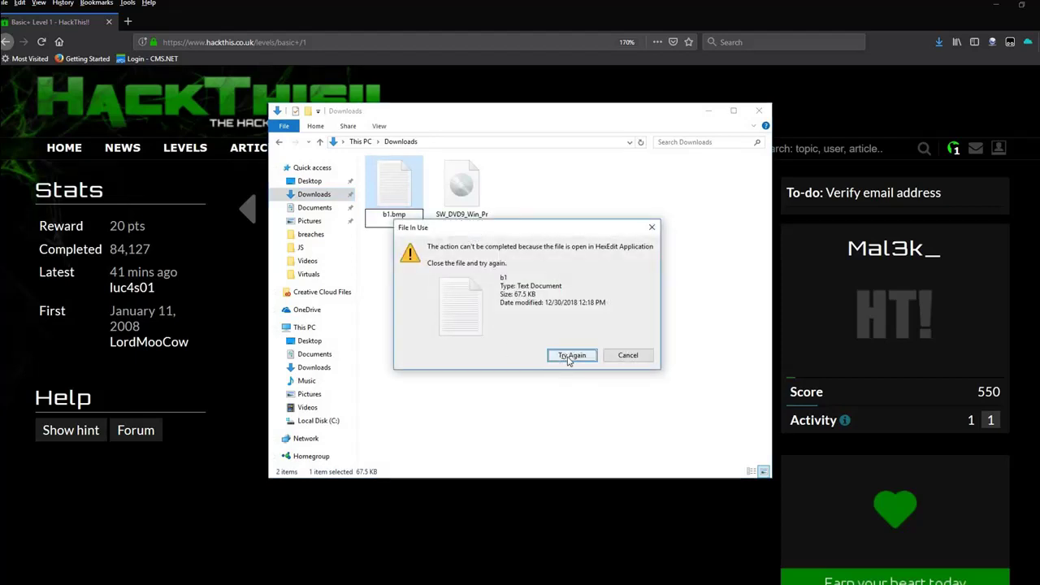
left_click(629, 355)
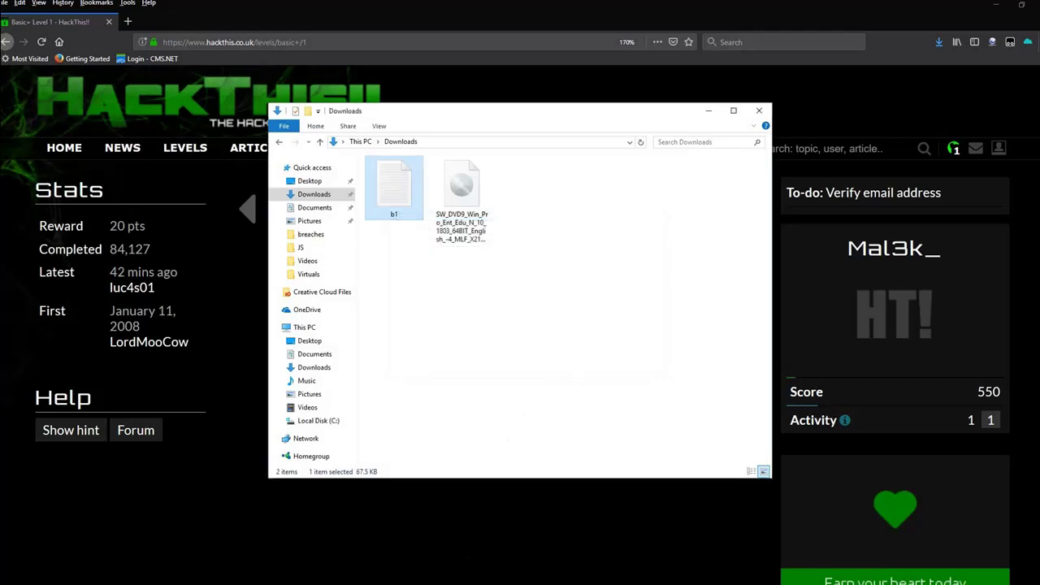
Step: Close HexEdit to release the b1 file and rename the file as b1.bmp
right_click(606, 582)
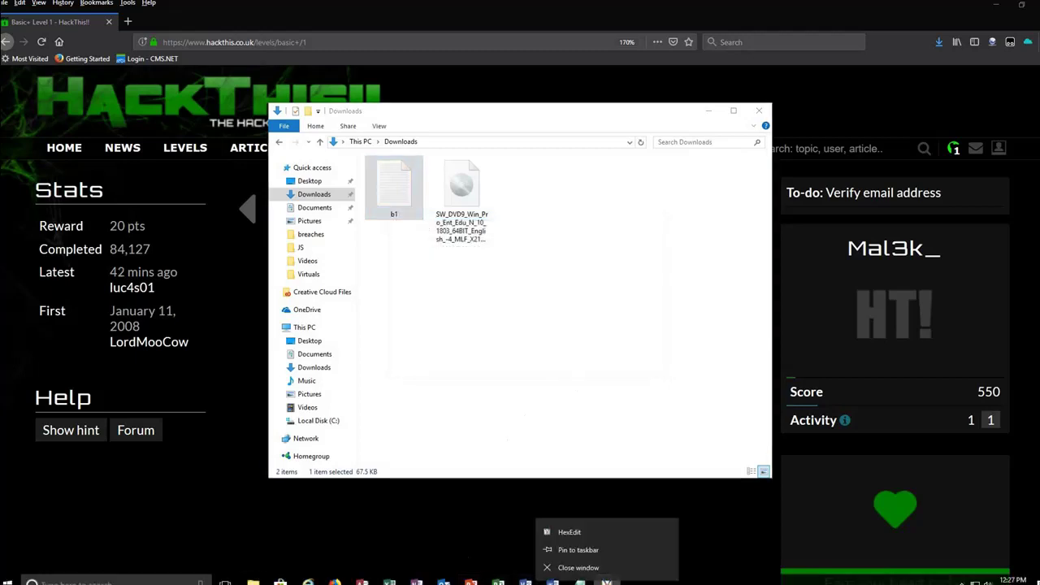
left_click(578, 561)
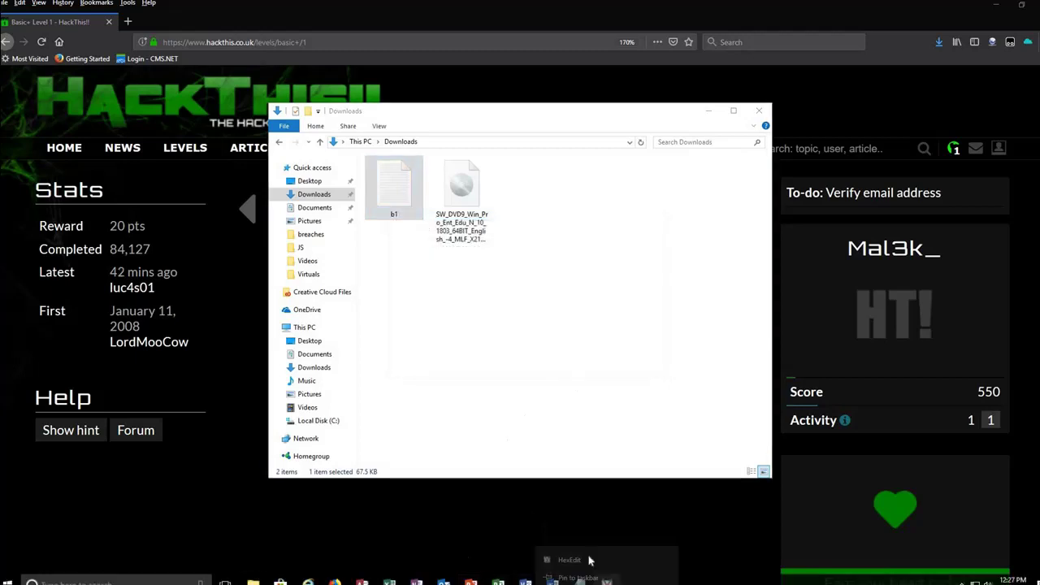
right_click(395, 203)
key("Escape")
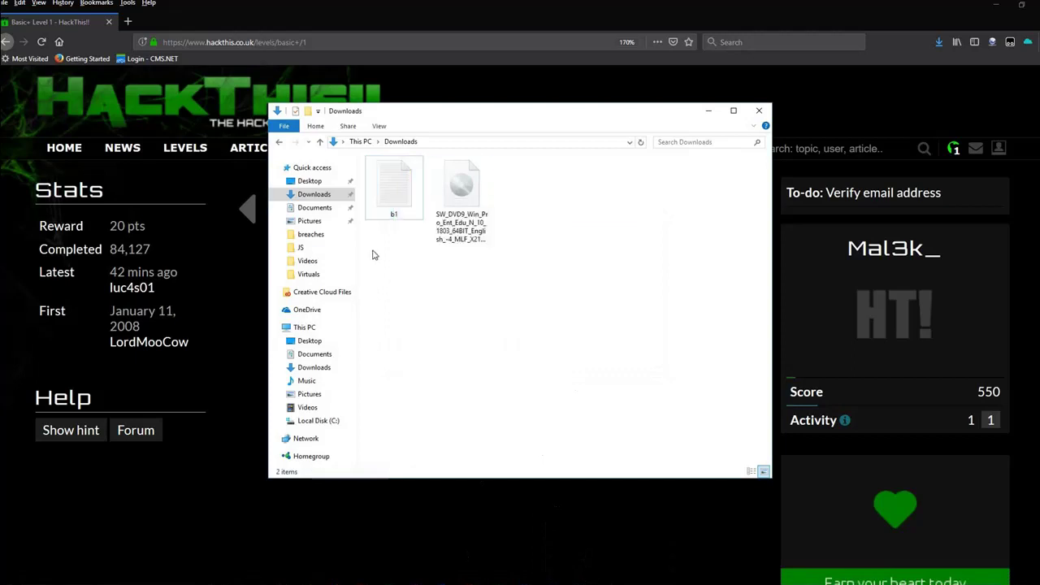
key("F2")
key("End")
type(".bmp")
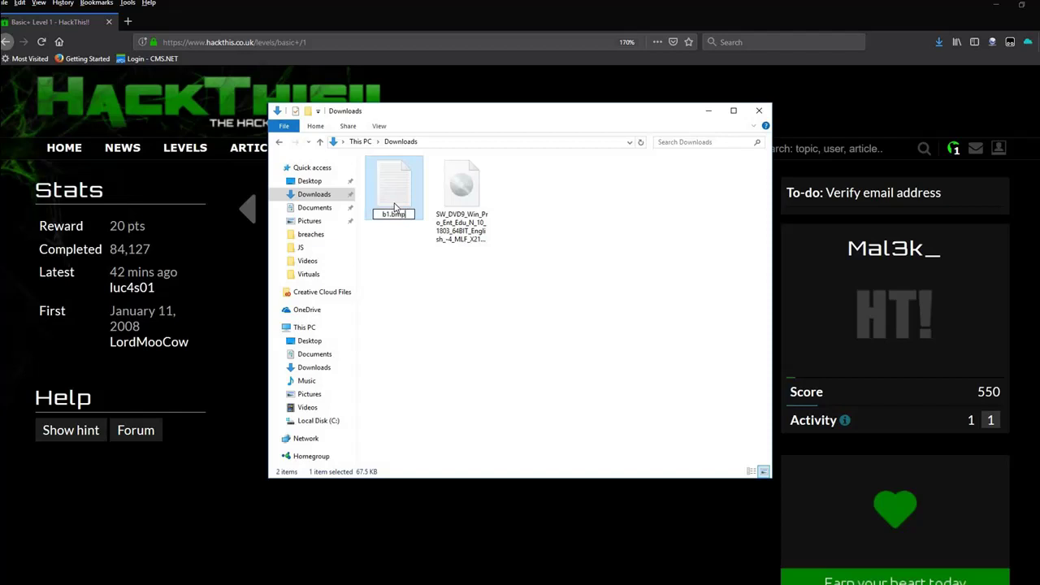
key("Return")
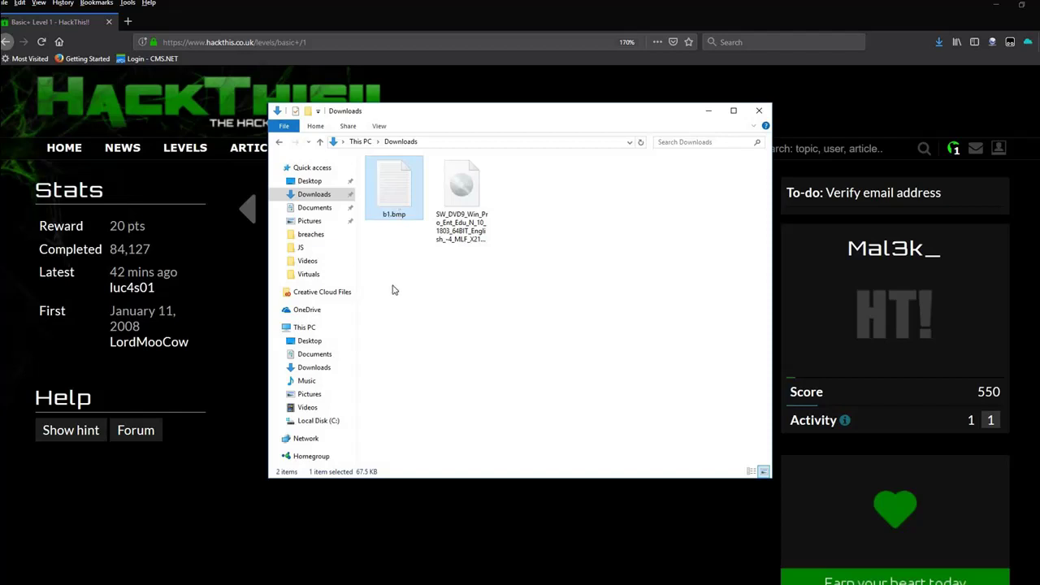
Step: Open the b1.bmp file from Downloads with Paint, without making it the default app
right_click(393, 193)
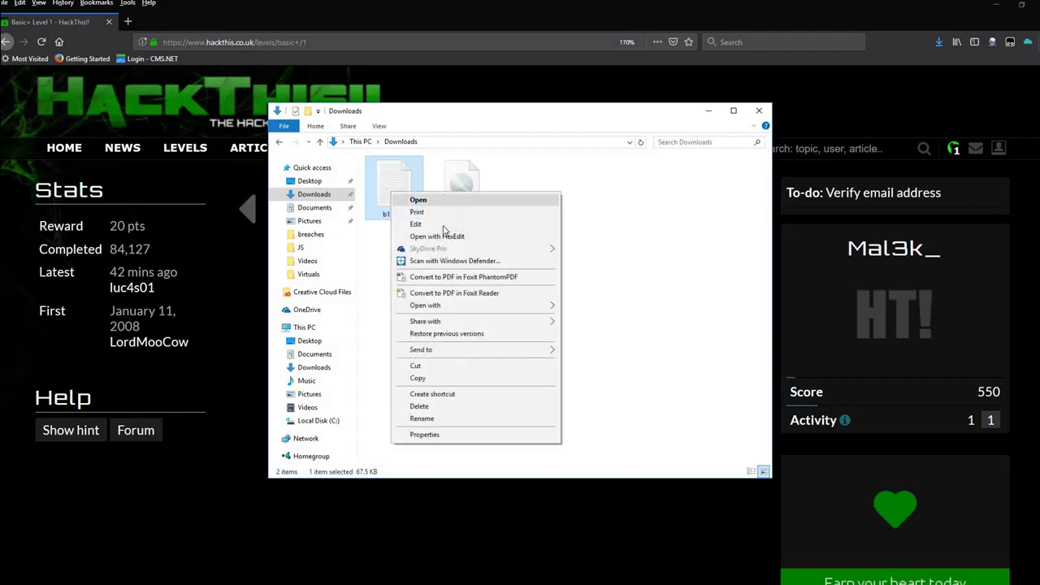
mouse_move(449, 307)
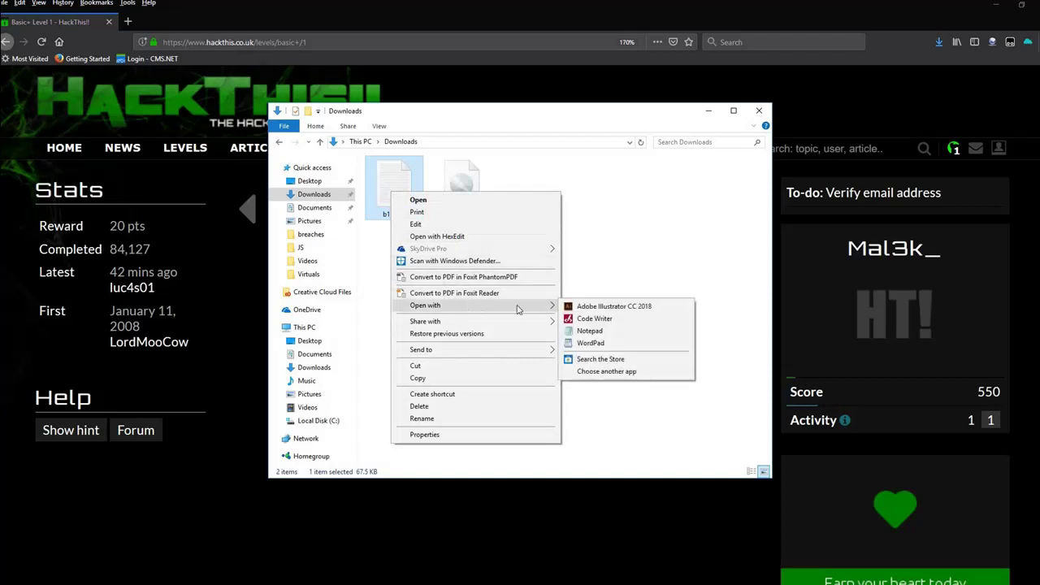
left_click(599, 373)
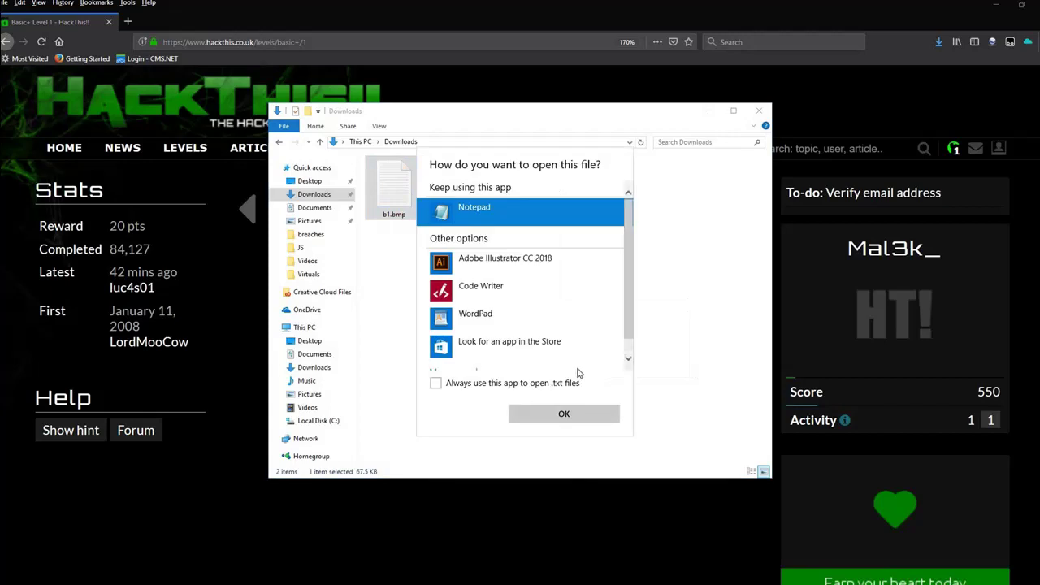
scroll(550, 350, "down", 1)
left_click(477, 361)
scroll(585, 276, "down", 3)
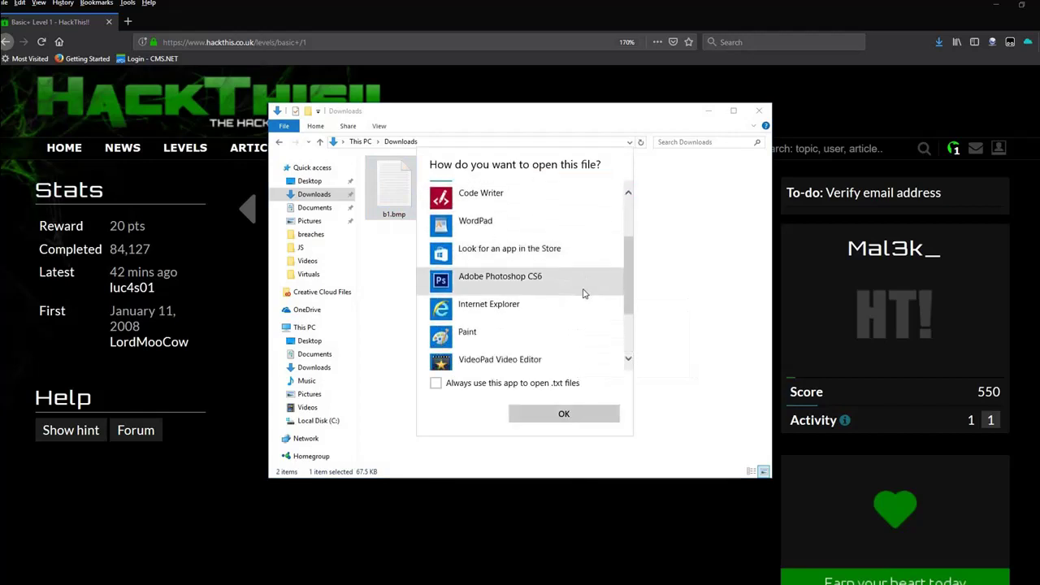
left_click(479, 302)
left_click(578, 415)
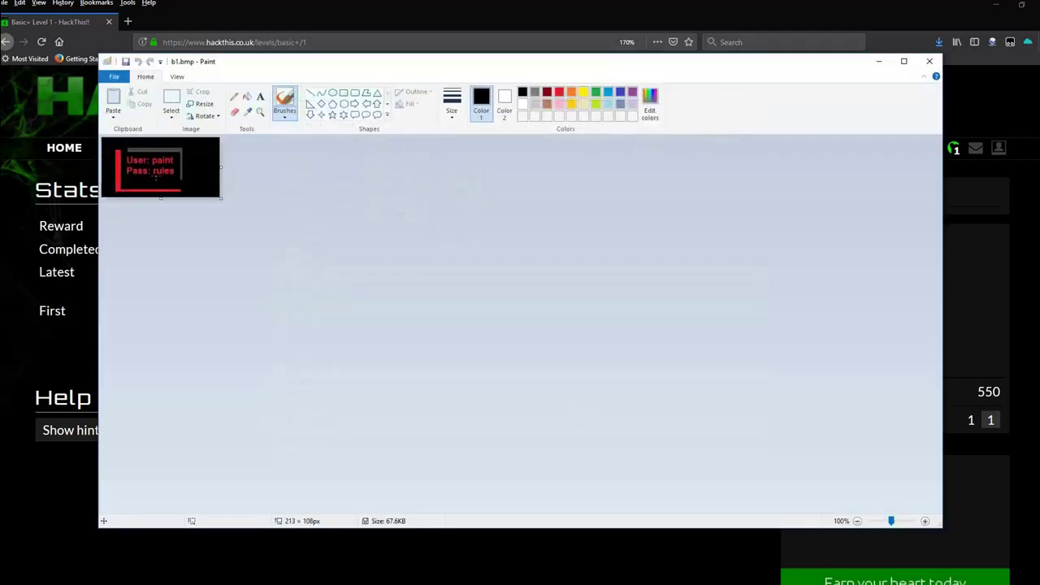
Step: Magnify the b1.bmp image to 500% to read its login details, and close Paint and the Downloads window
left_click(925, 521)
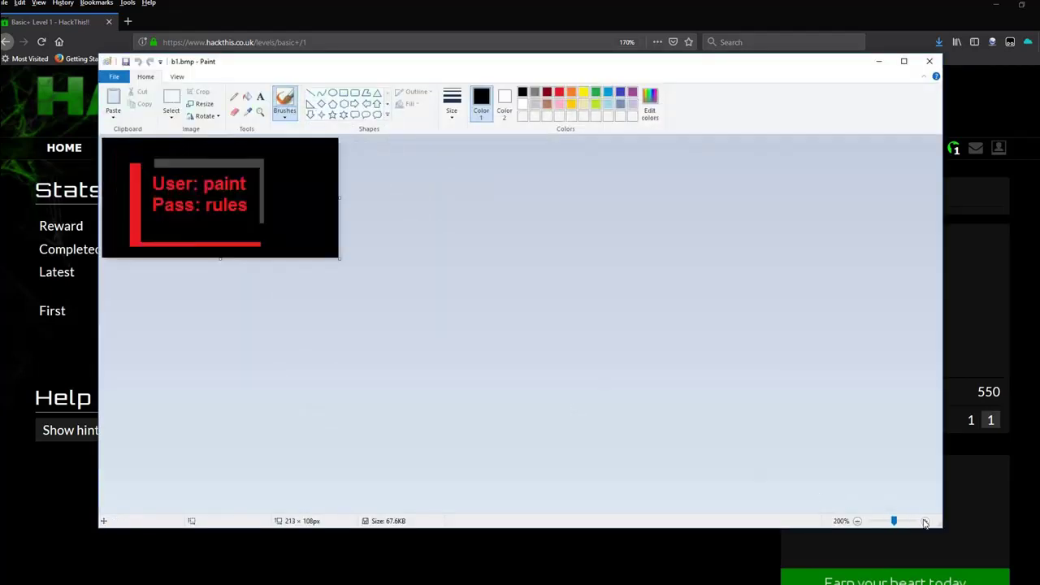
left_click(925, 521)
left_click(925, 521)
left_click(925, 521)
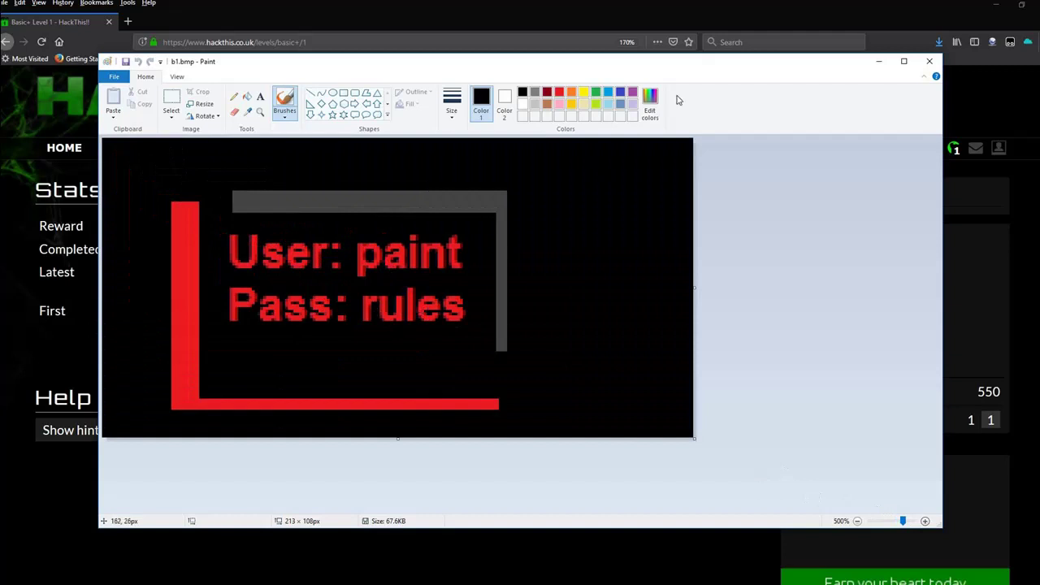
left_click(930, 61)
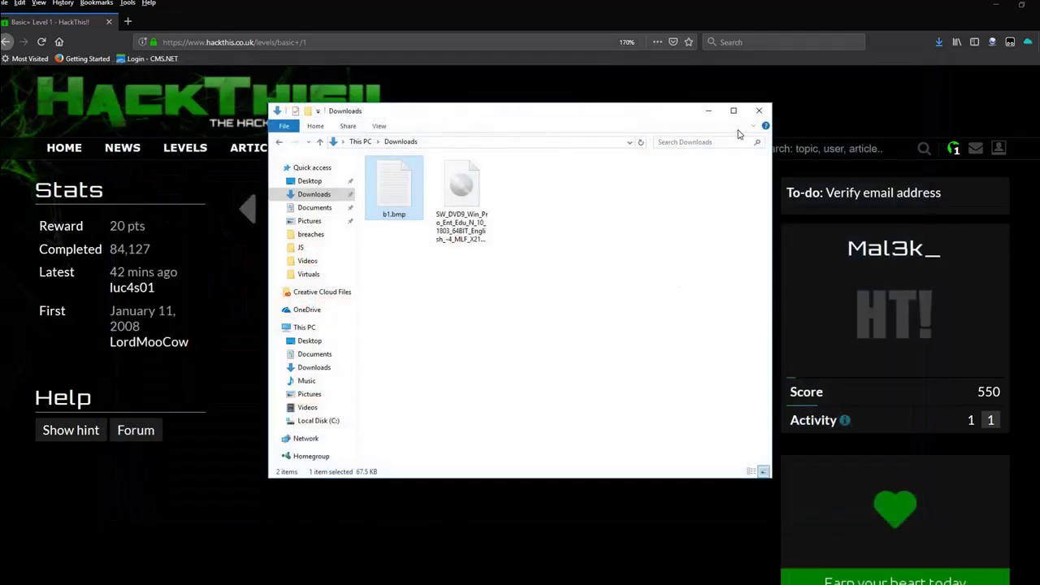
left_click(759, 111)
Step: Fill in the Basic+ Level 1 form with username paint and the password read from the image, and submit it
left_click(434, 372)
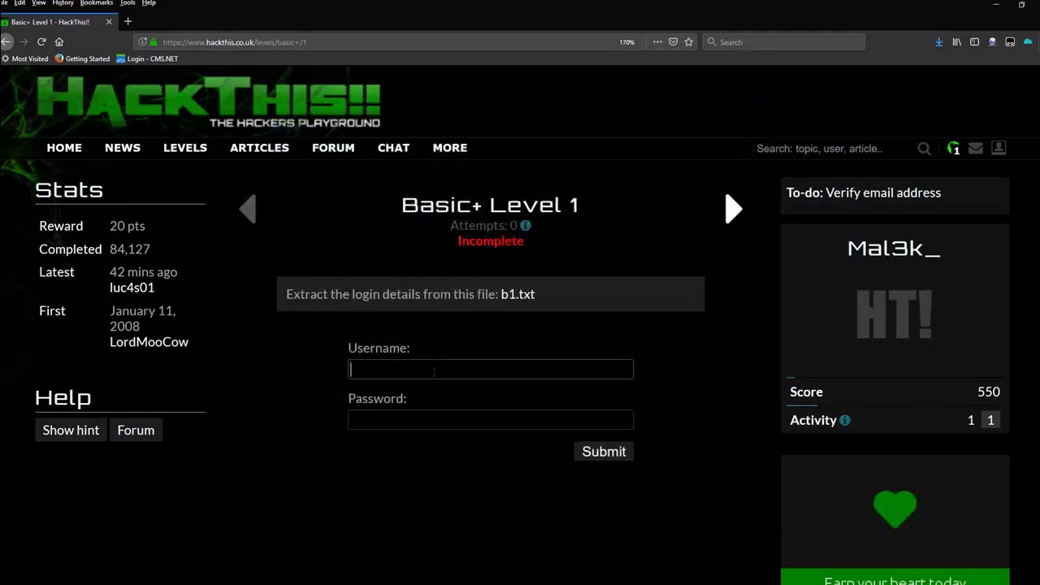
type("paint")
key("Tab")
type("***")
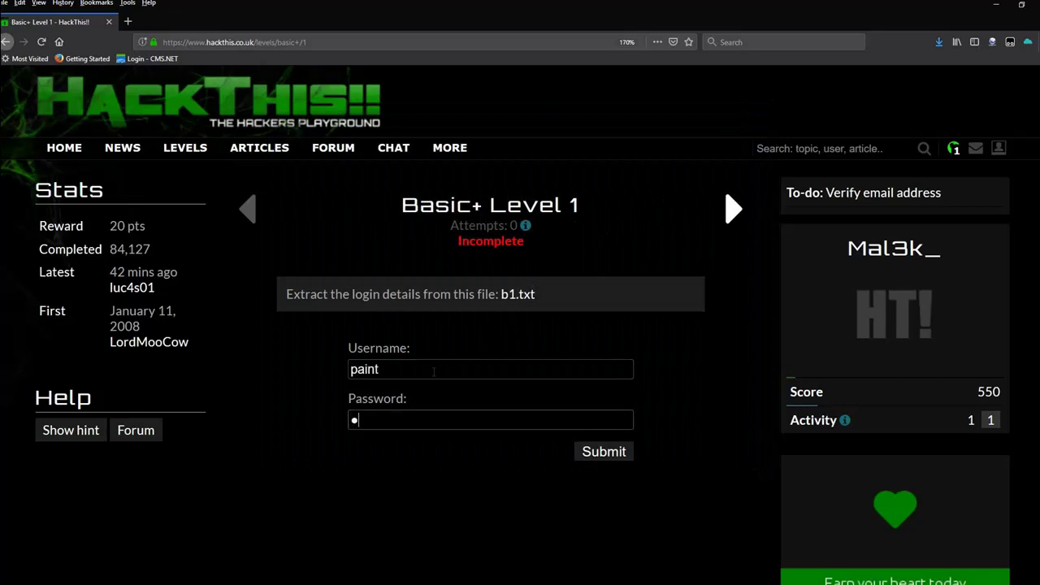
type("es")
left_click(601, 453)
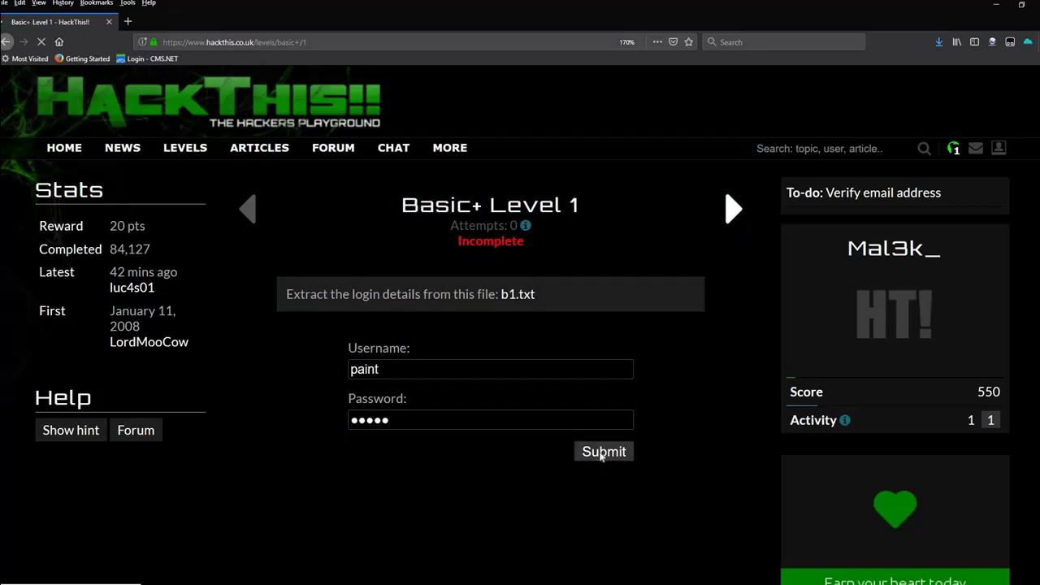